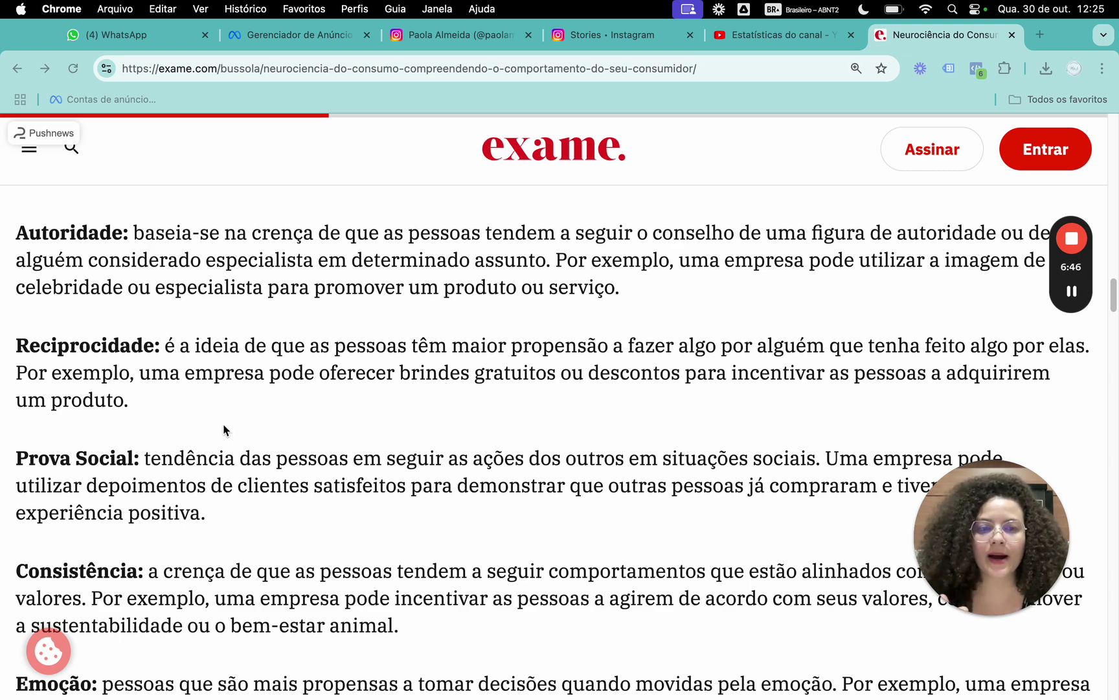
Read the Exame article's descriptions of the mental triggers, including Reciprocidade, Prova Social, Consistência and Emoção.
scroll(325, 454, down, 1)
scroll(325, 454, down, 5)
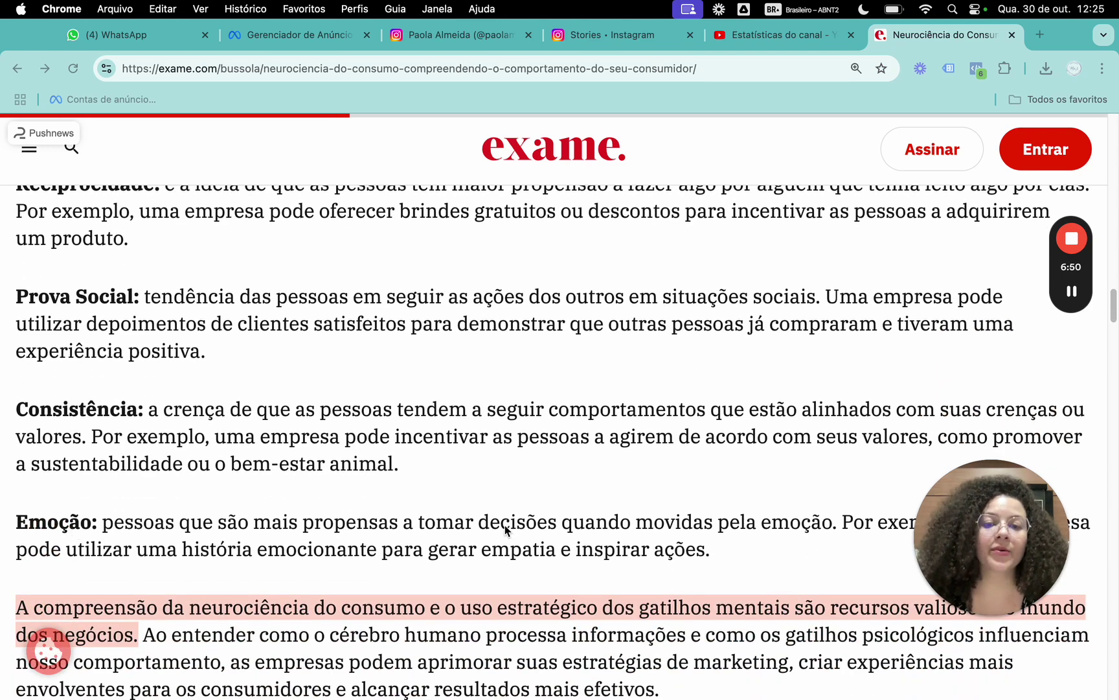
mouse_move(972, 554)
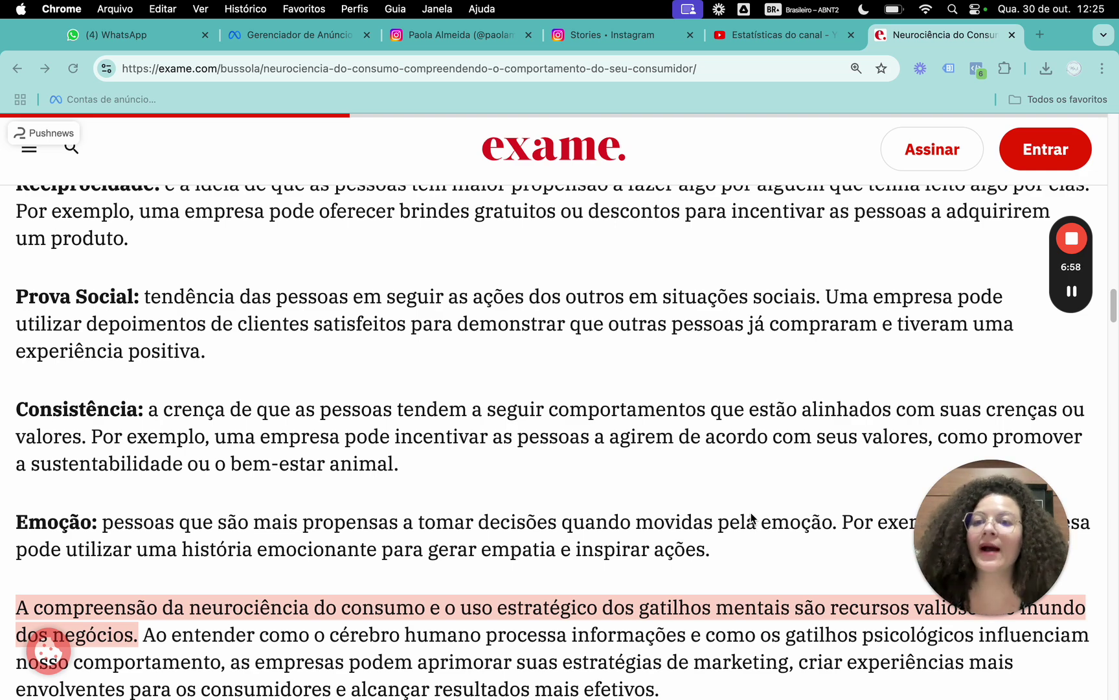
scroll(740, 479, up, 5)
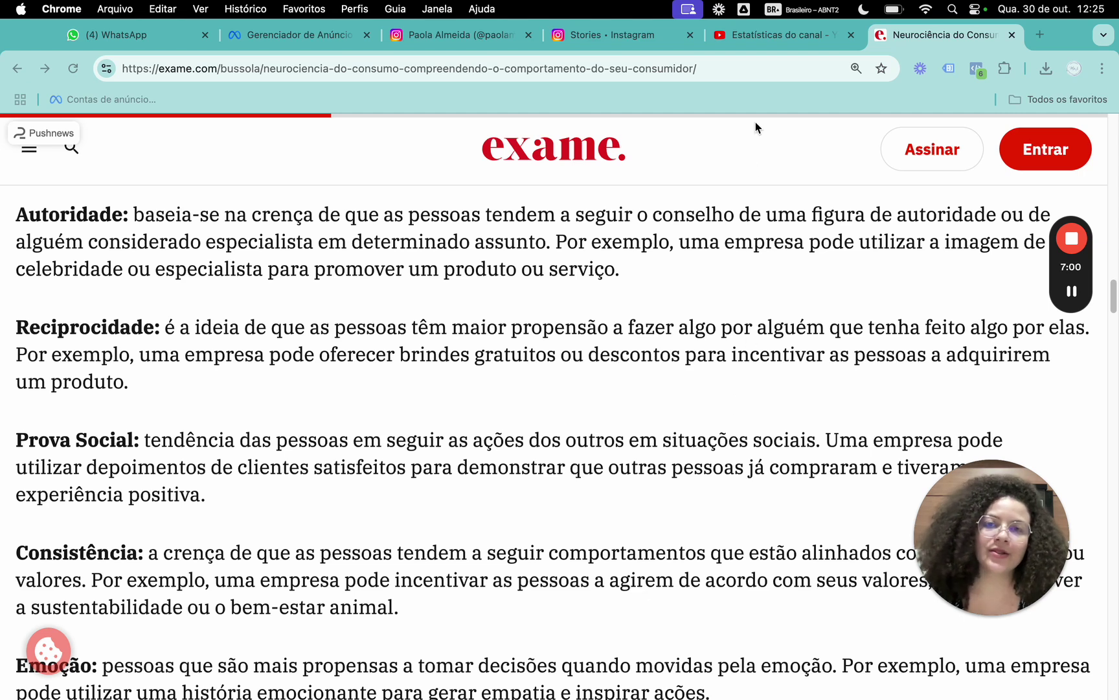
Switch to YouTube Studio and review the subscriber growth in the channel's overview statistics.
click(735, 38)
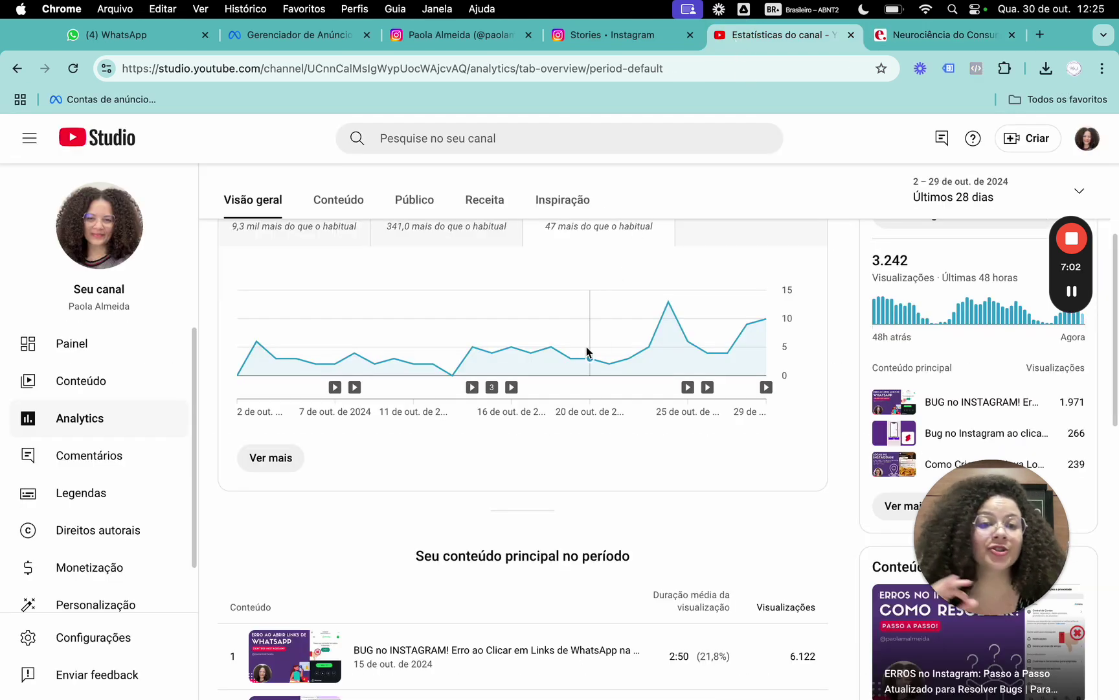
scroll(589, 350, up, 5)
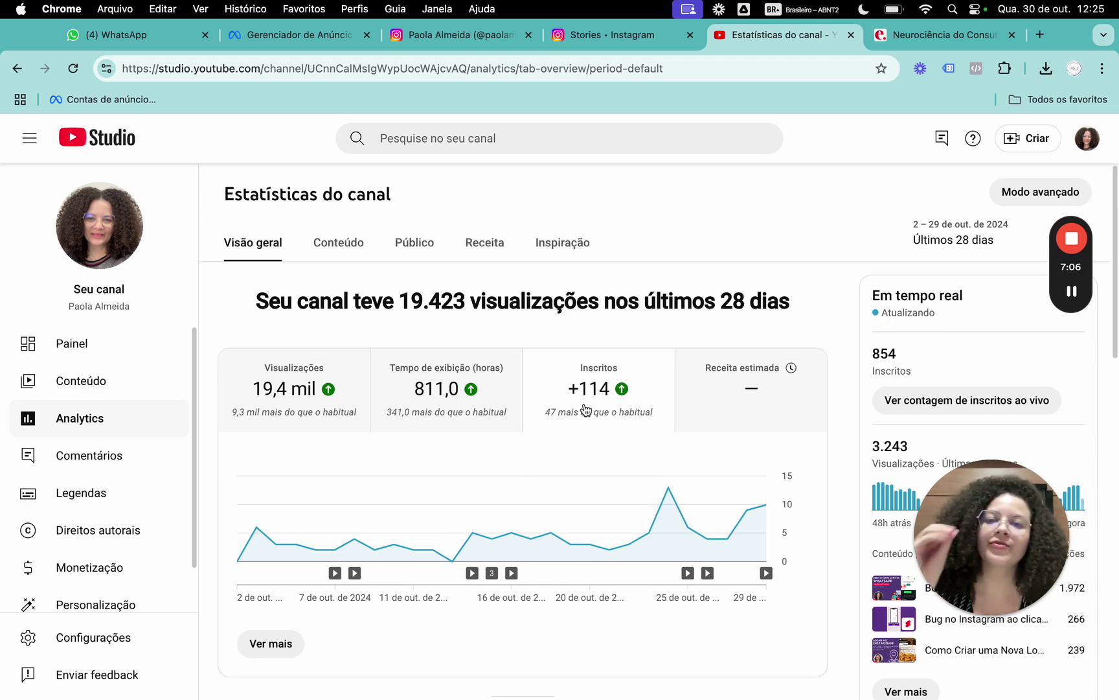
mouse_move(579, 391)
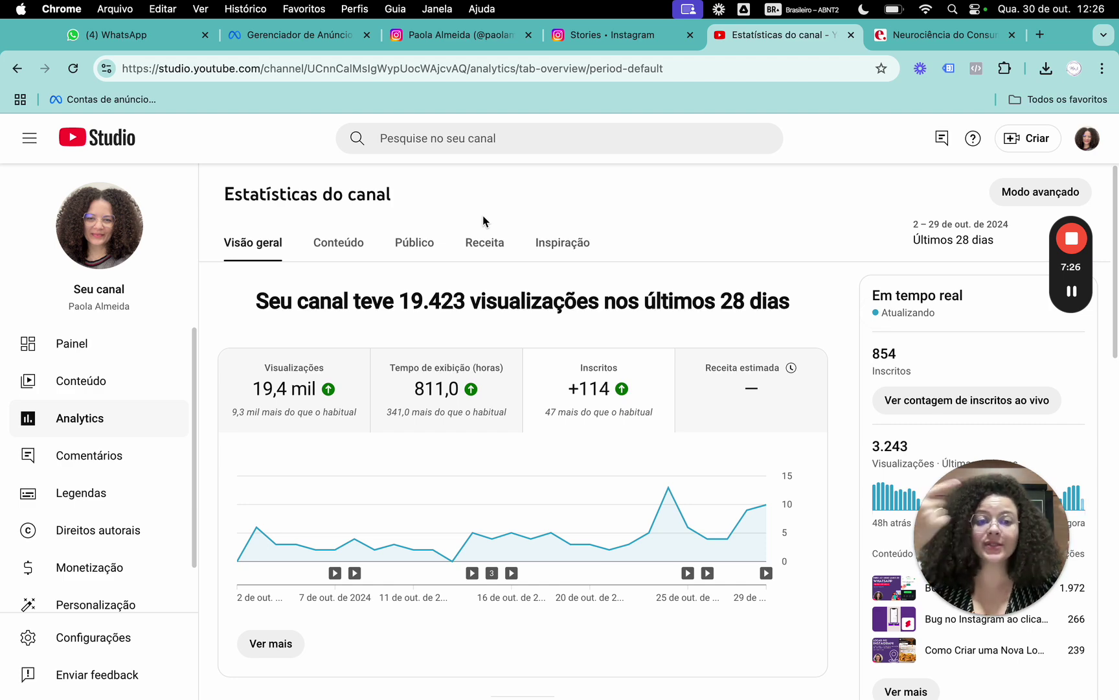
Switch to Meta Ads Manager and create a new campaign with the Tráfego objective, continuing through its setup to the ad set.
click(275, 38)
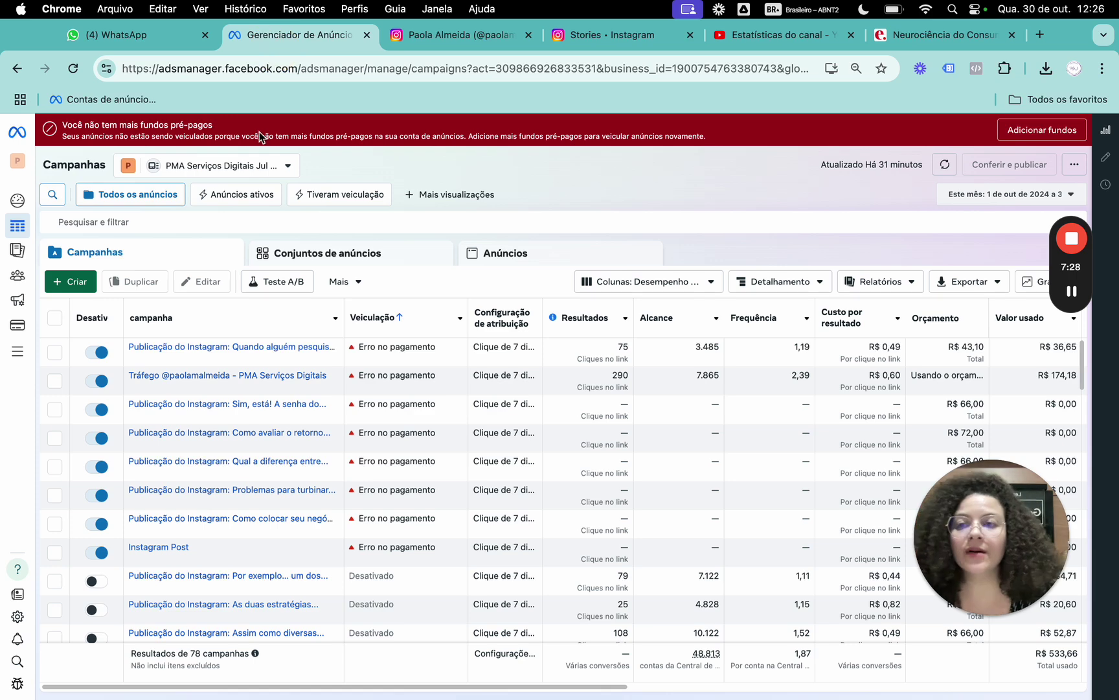
click(70, 282)
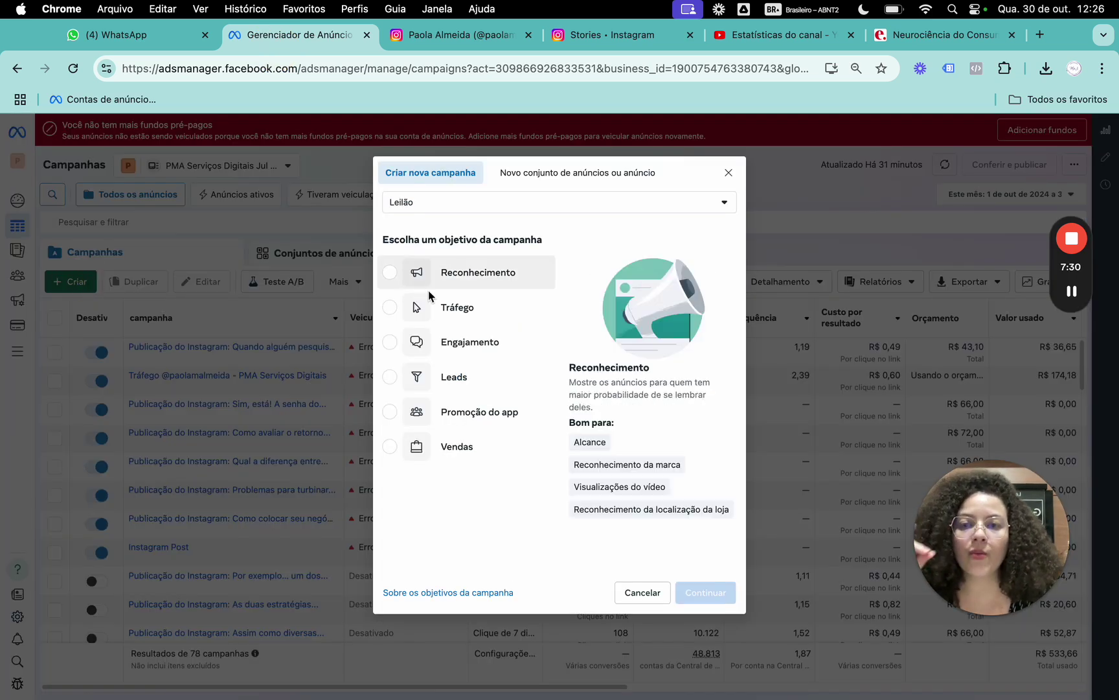
click(462, 308)
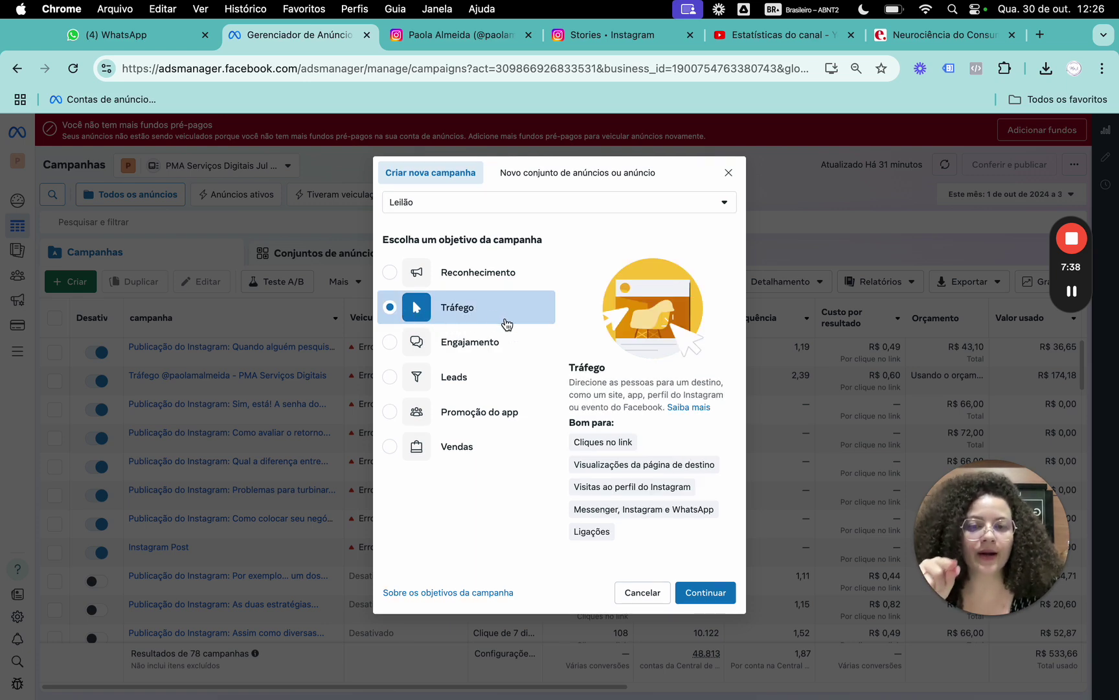
mouse_move(648, 486)
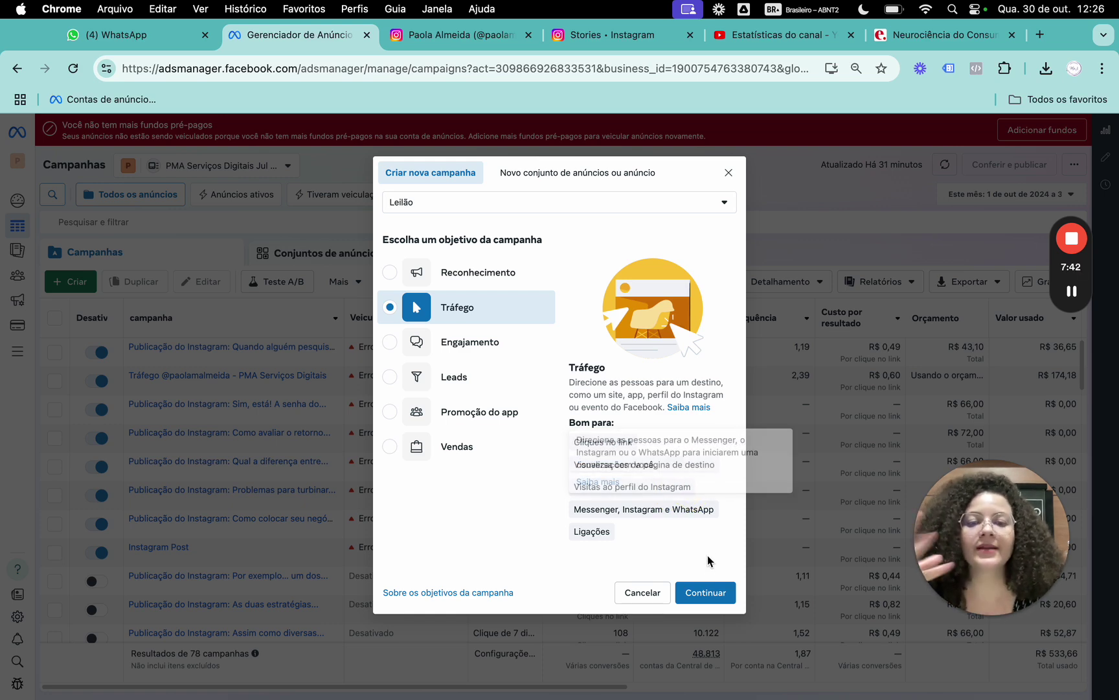
click(705, 592)
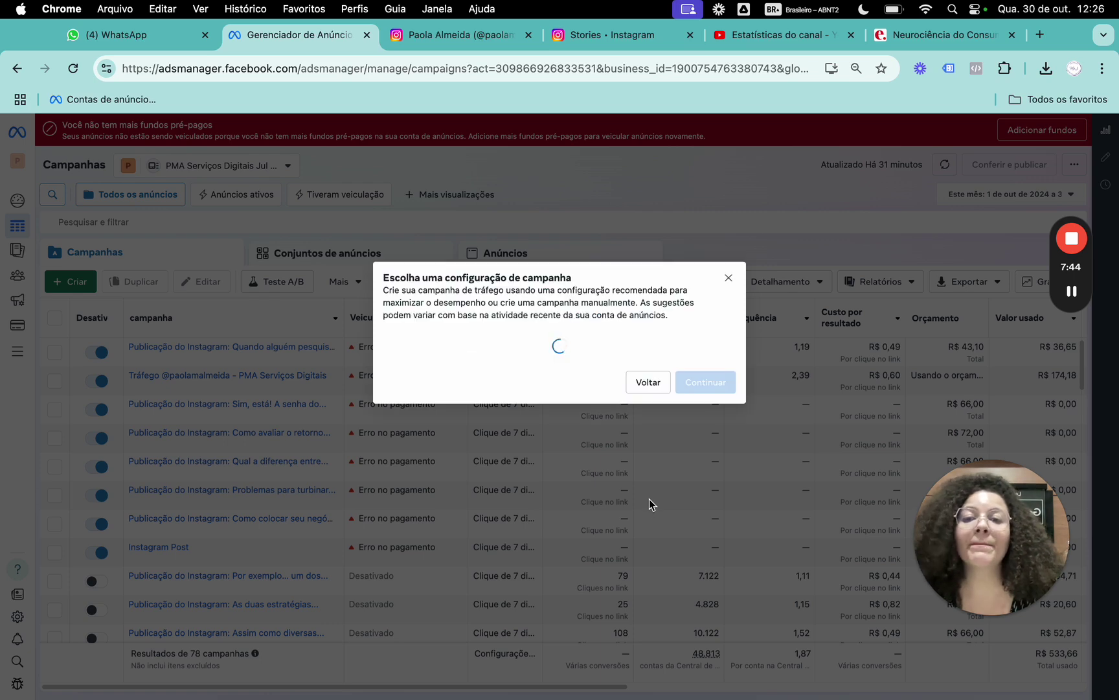
click(567, 447)
click(693, 479)
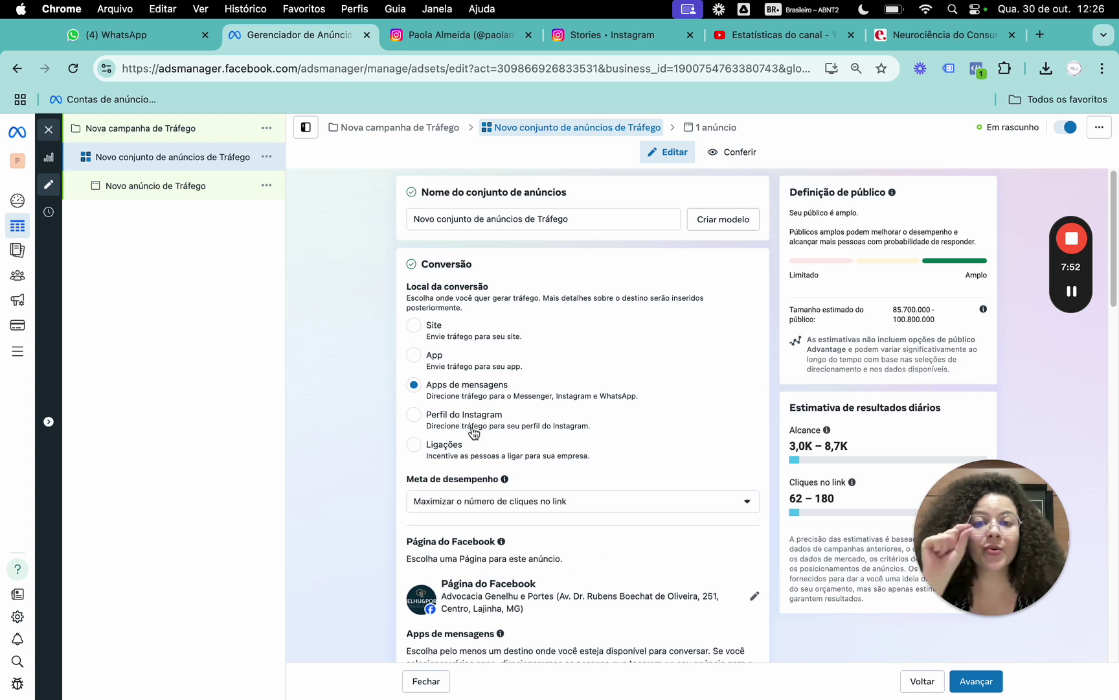
Set the ad set's conversion location to Perfil do Instagram.
click(445, 427)
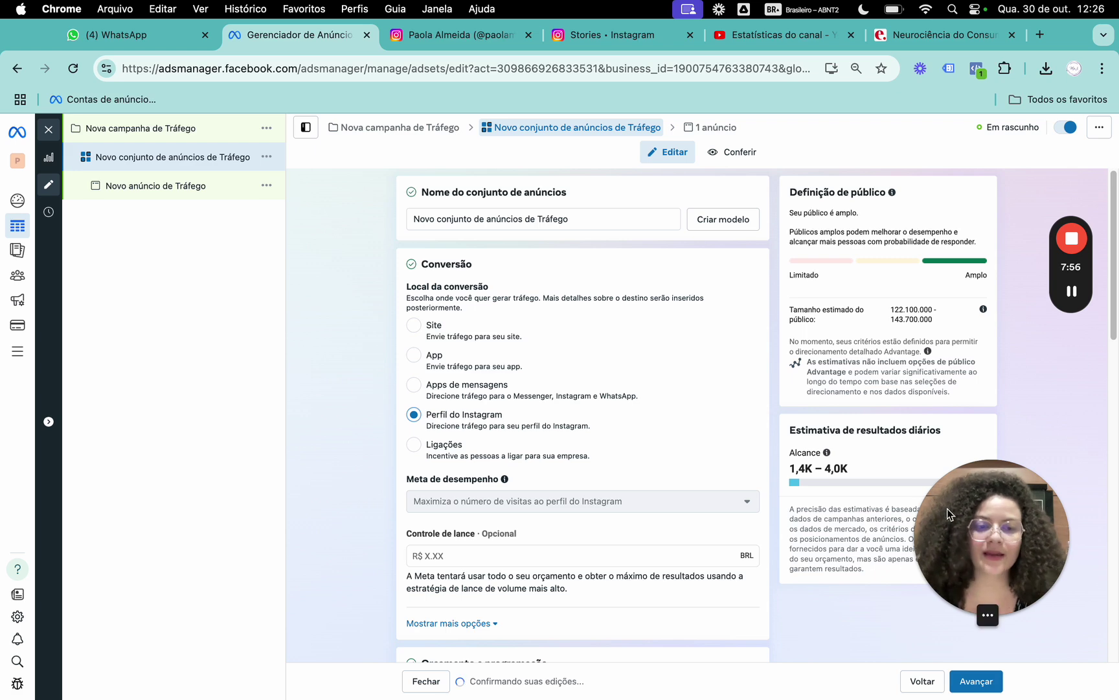
drag(991, 537, 288, 435)
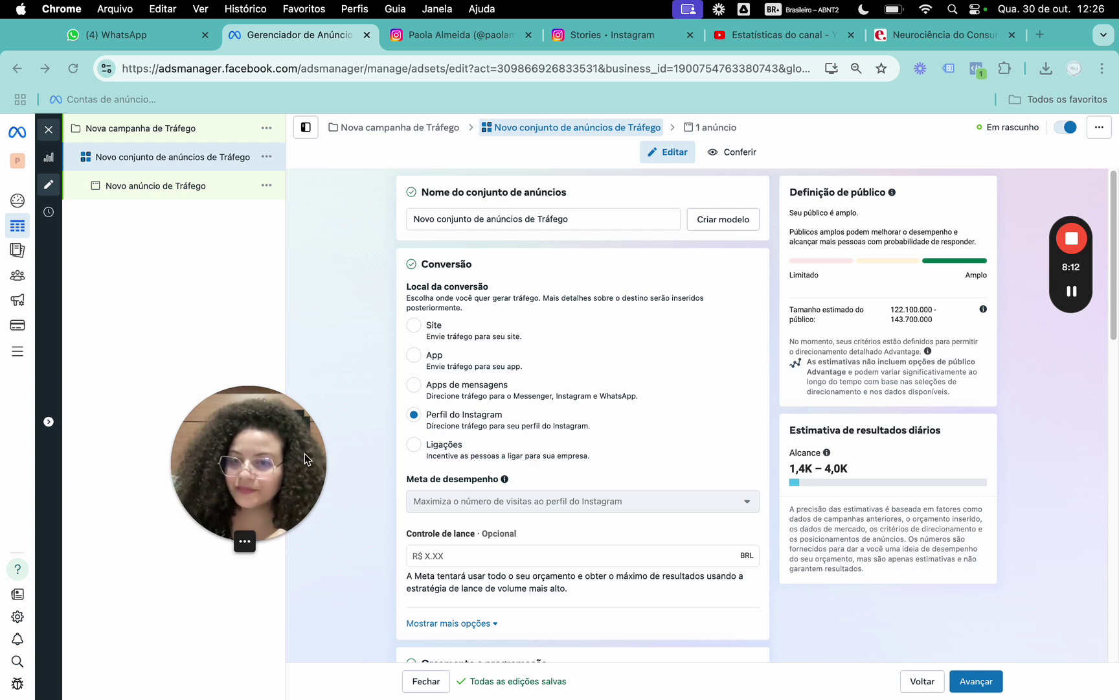
drag(300, 447, 216, 454)
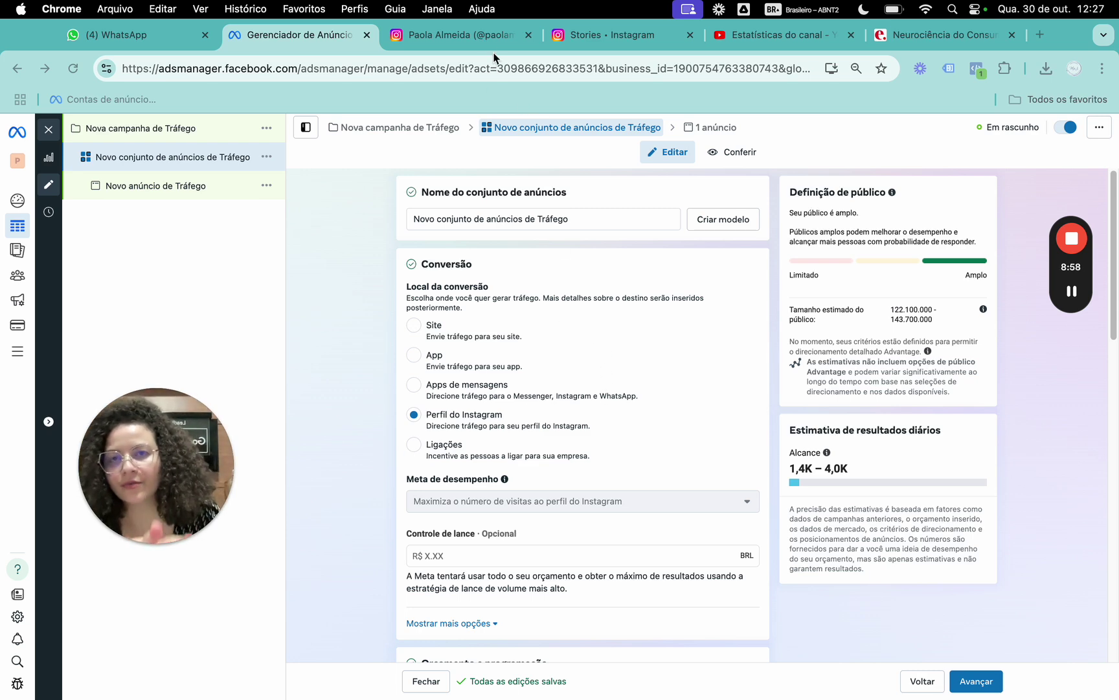
Switch to WhatsApp Web and examine the shared screenshot of Instagram's ad goal options, enlarging it to read "Visitar seu perfil".
click(160, 36)
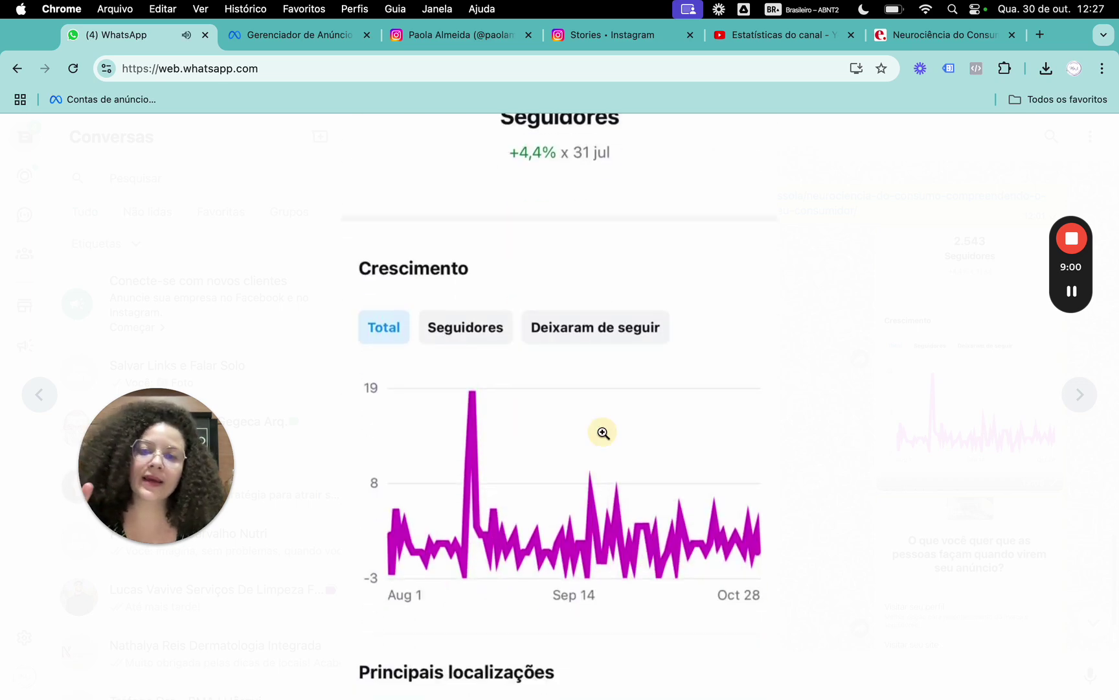
key(Right)
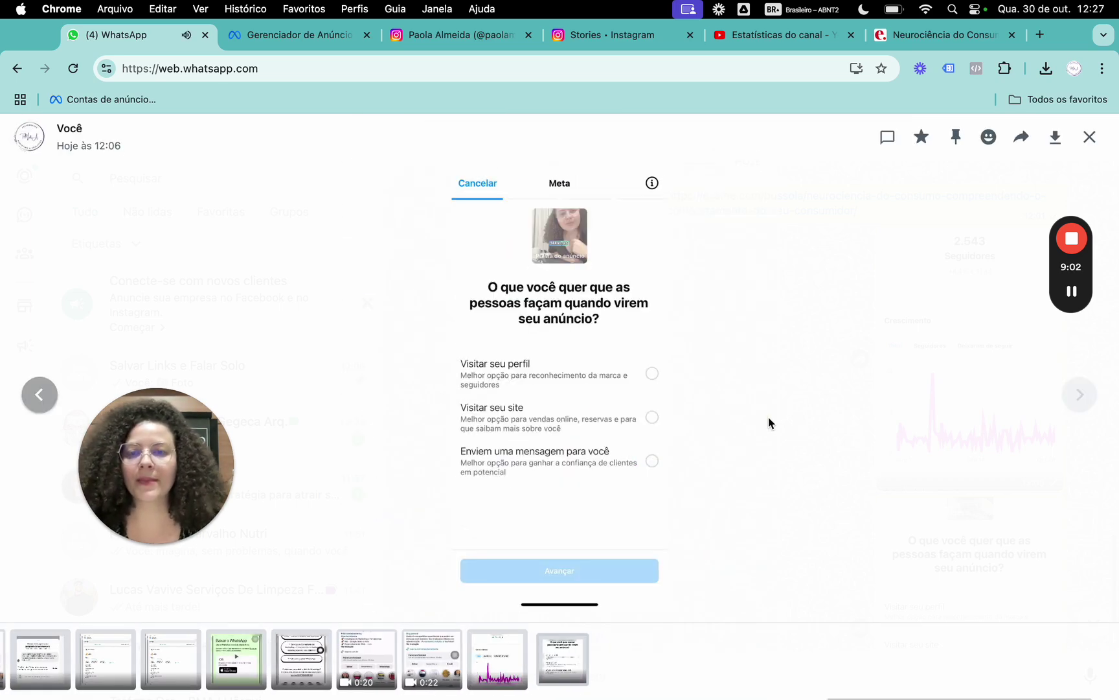
click(564, 373)
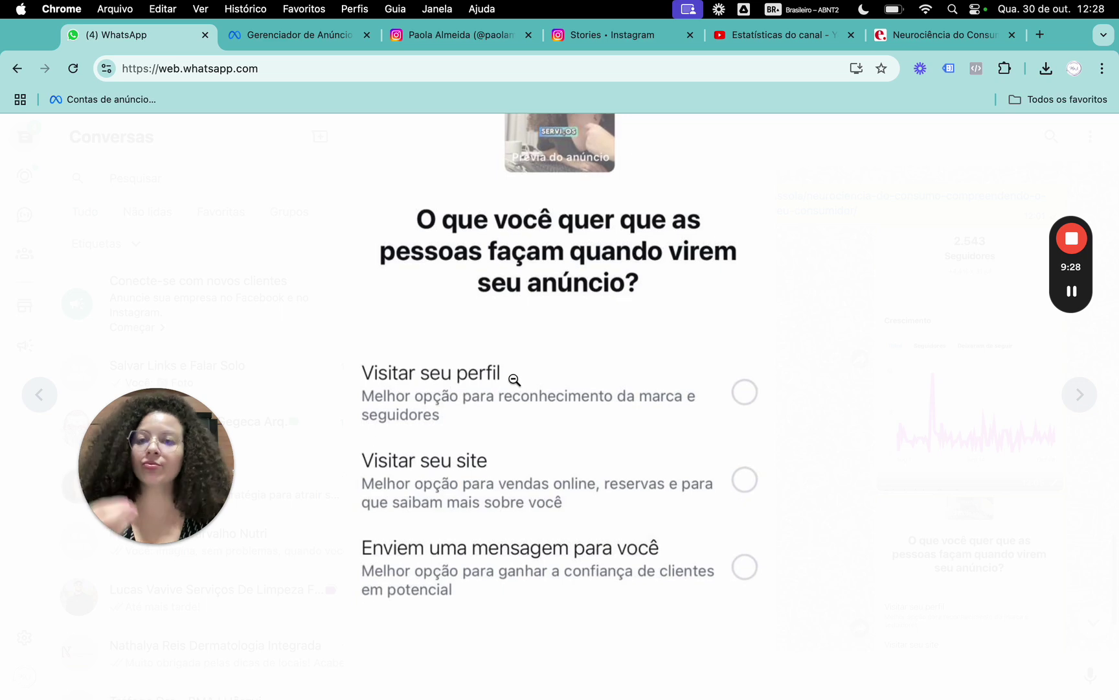
click(539, 378)
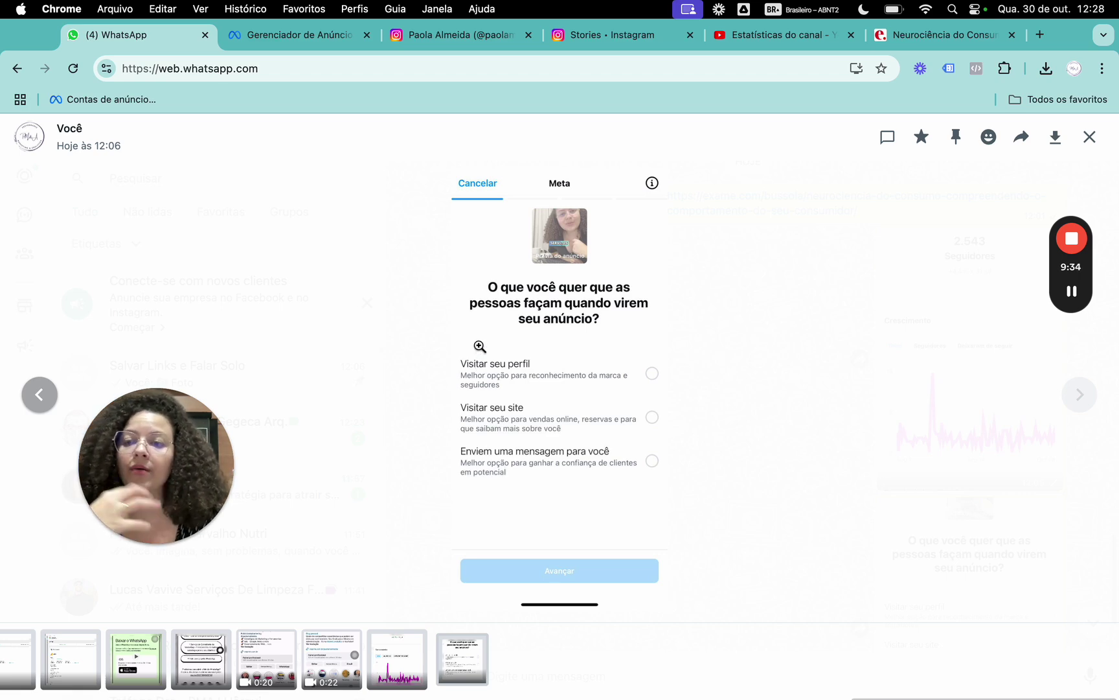
Return to Ads Manager and switch the ad set's audience from Público Advantage+ to the original audience options.
click(288, 36)
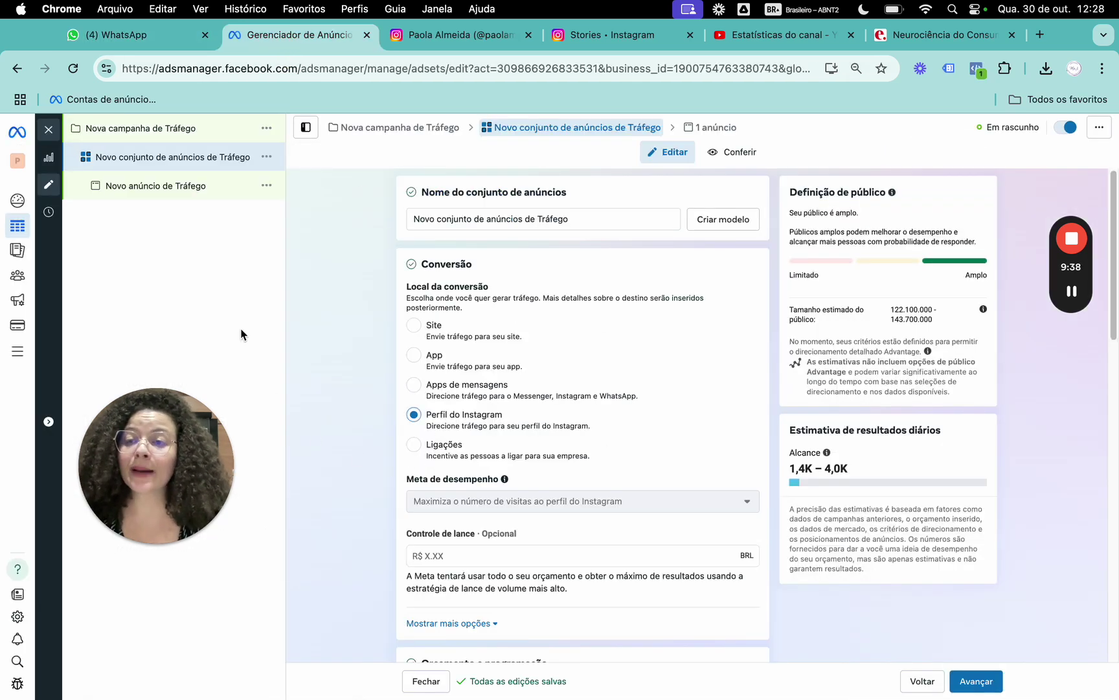
scroll(546, 396, down, 3)
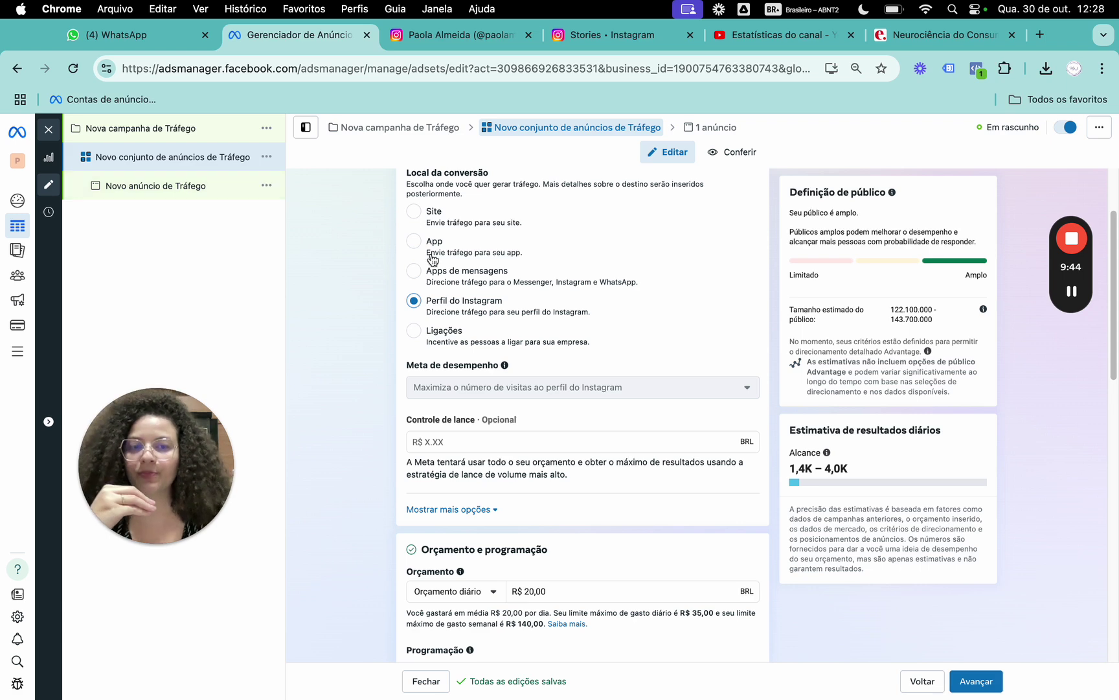
scroll(546, 427, down, 15)
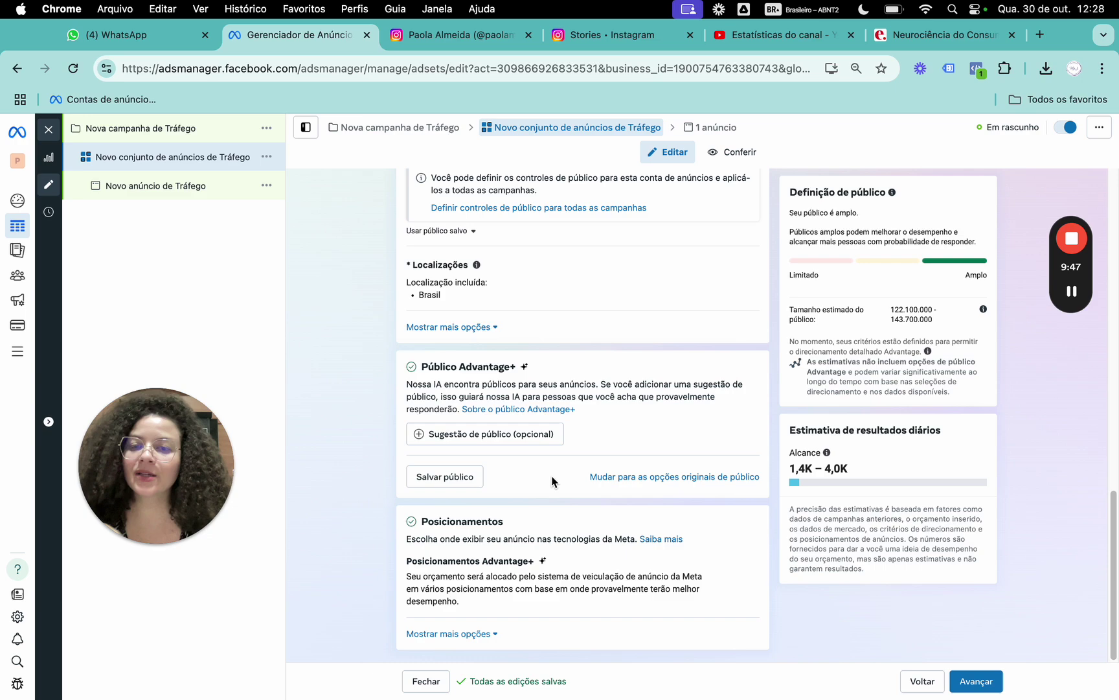
click(697, 480)
click(551, 410)
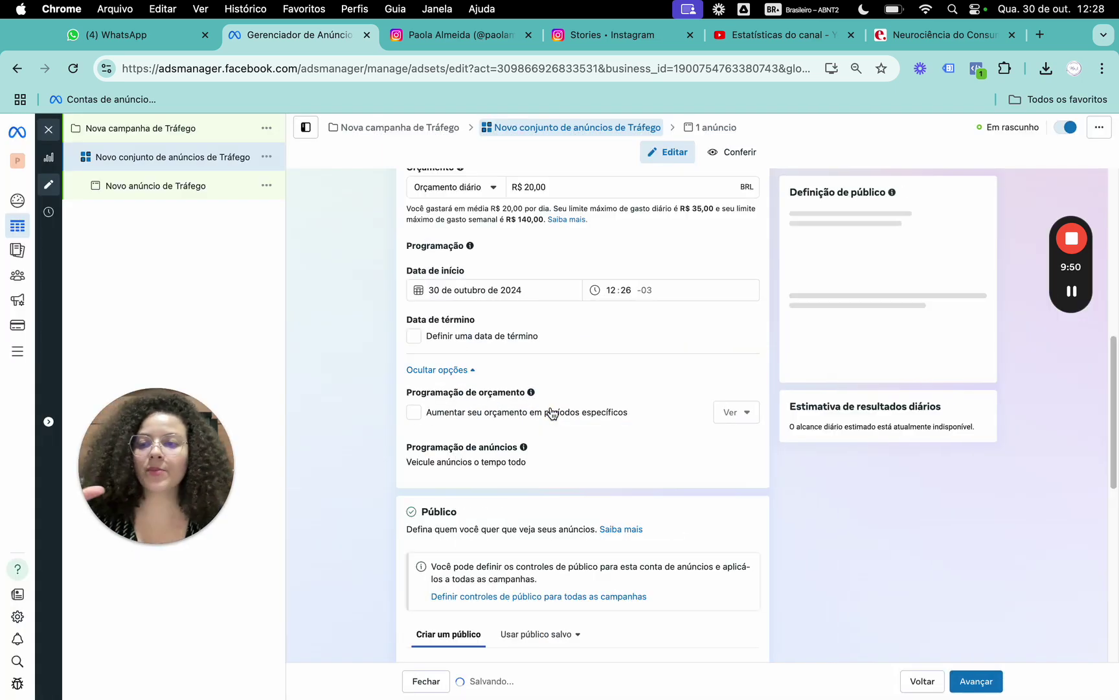
Open the audience's Direcionamento detalhado for editing and view the details of the suggested interest Instagram (rede social).
scroll(570, 401, down, 5)
scroll(598, 390, down, 10)
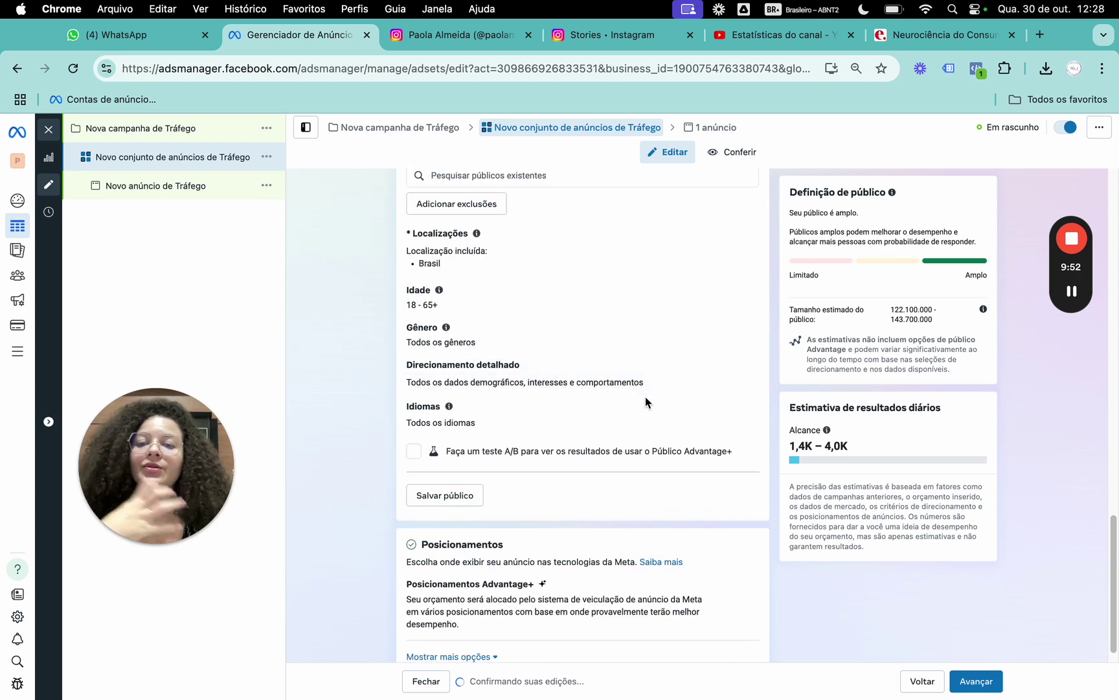
click(736, 367)
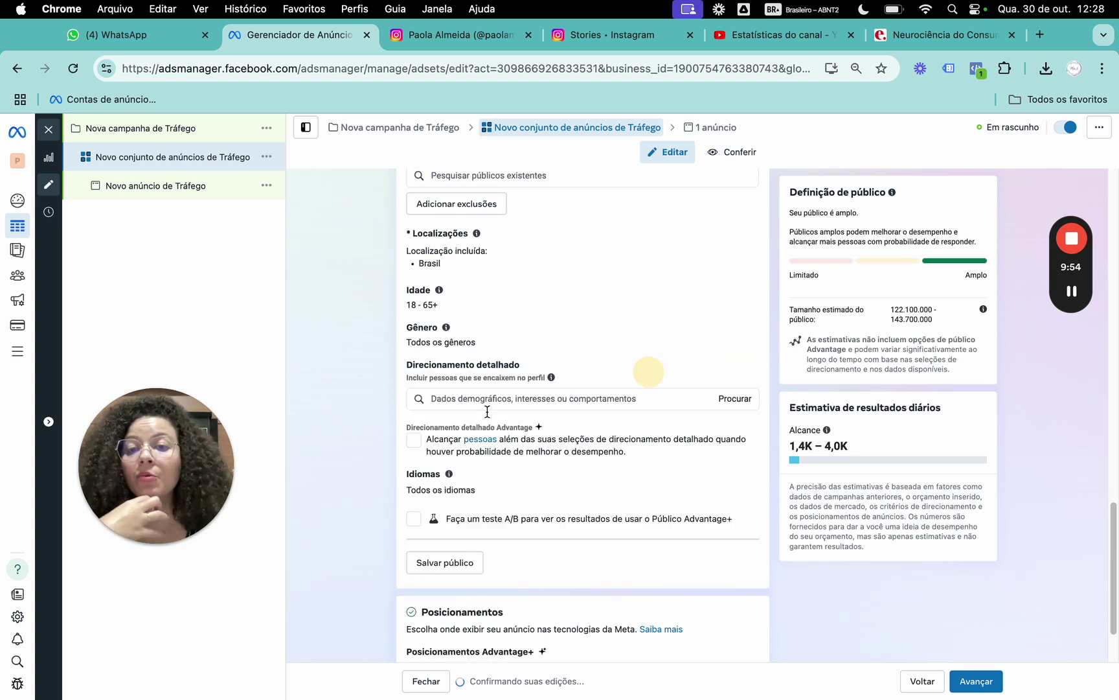
click(466, 398)
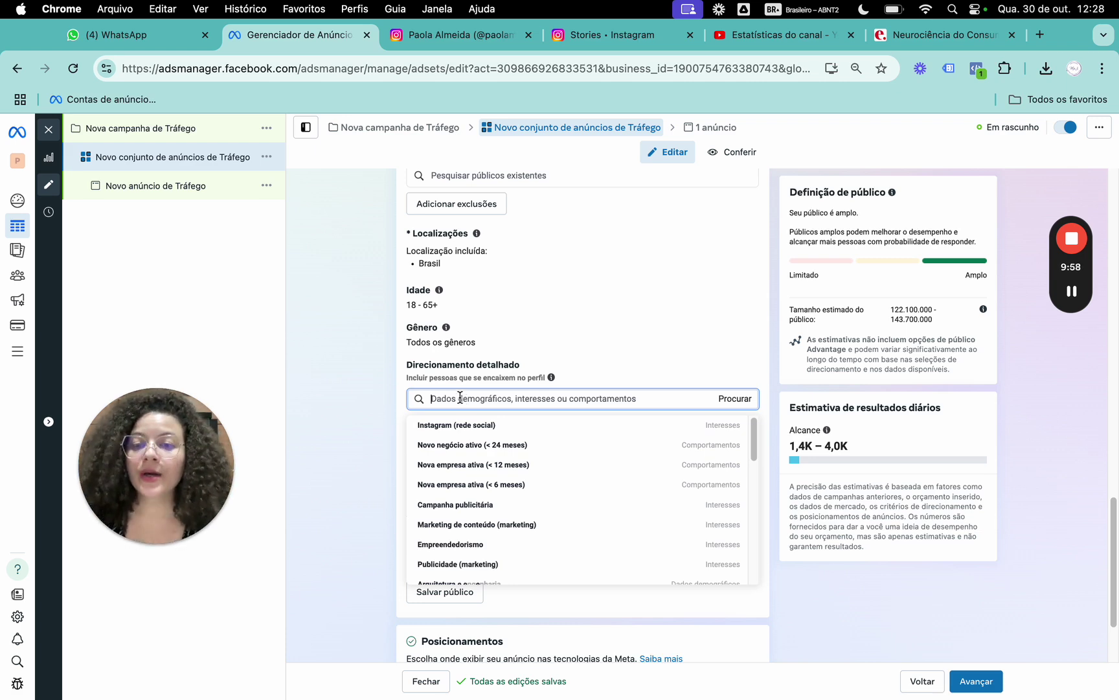
mouse_move(491, 422)
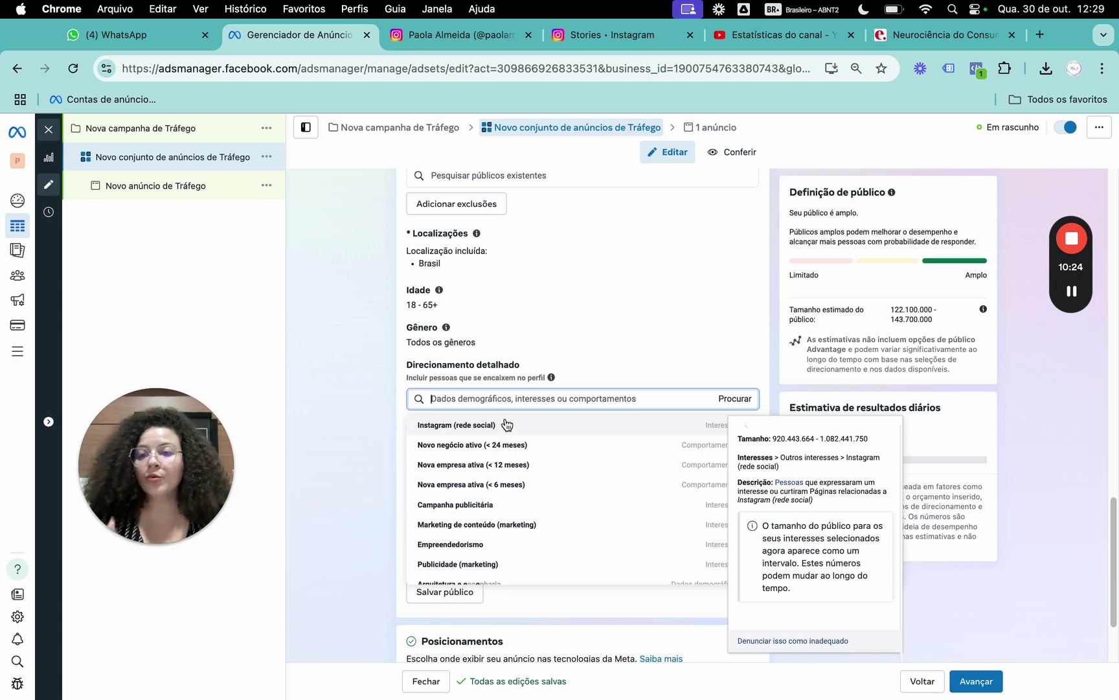
Revisit the Instagram client story highlight, the Exame article on mental triggers and the Instagram poll post about buying from unfollowed companies.
click(607, 38)
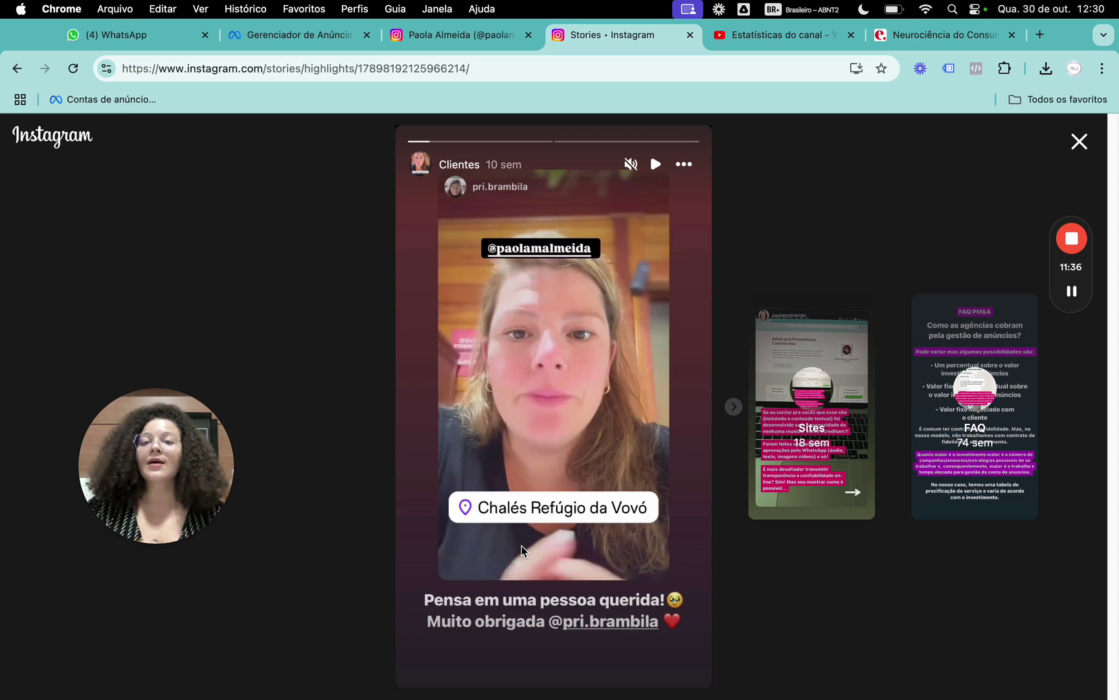
click(968, 36)
drag(193, 447, 961, 417)
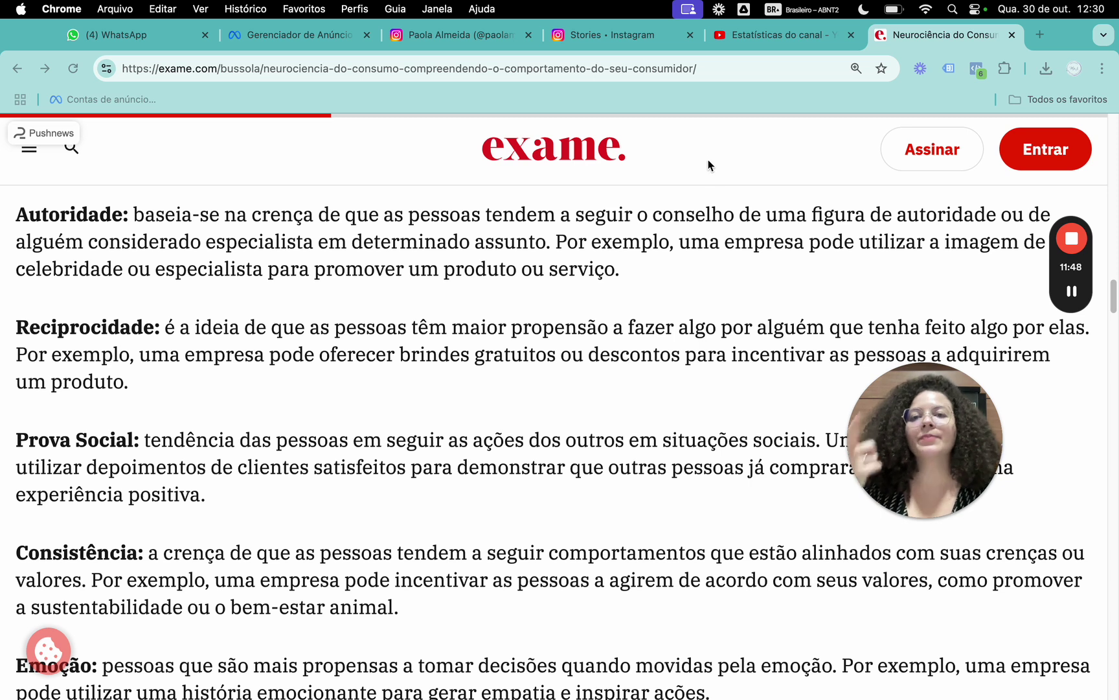
click(448, 34)
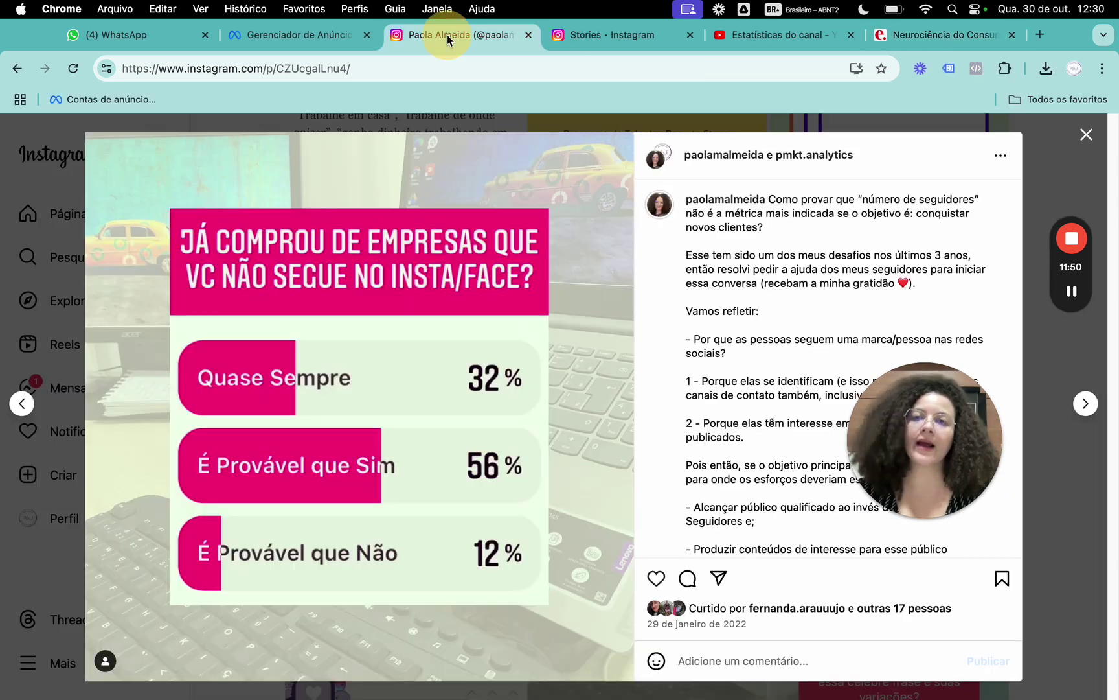
Return to Ads Manager and close the new traffic ad set's editor without publishing the draft items.
click(332, 41)
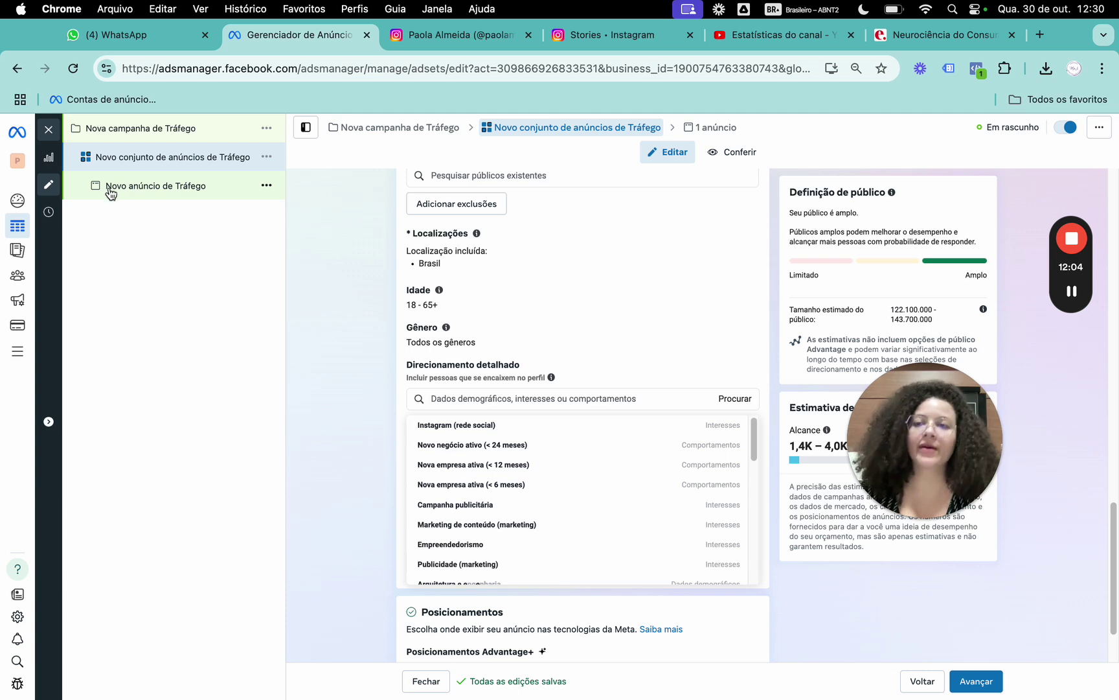
click(52, 132)
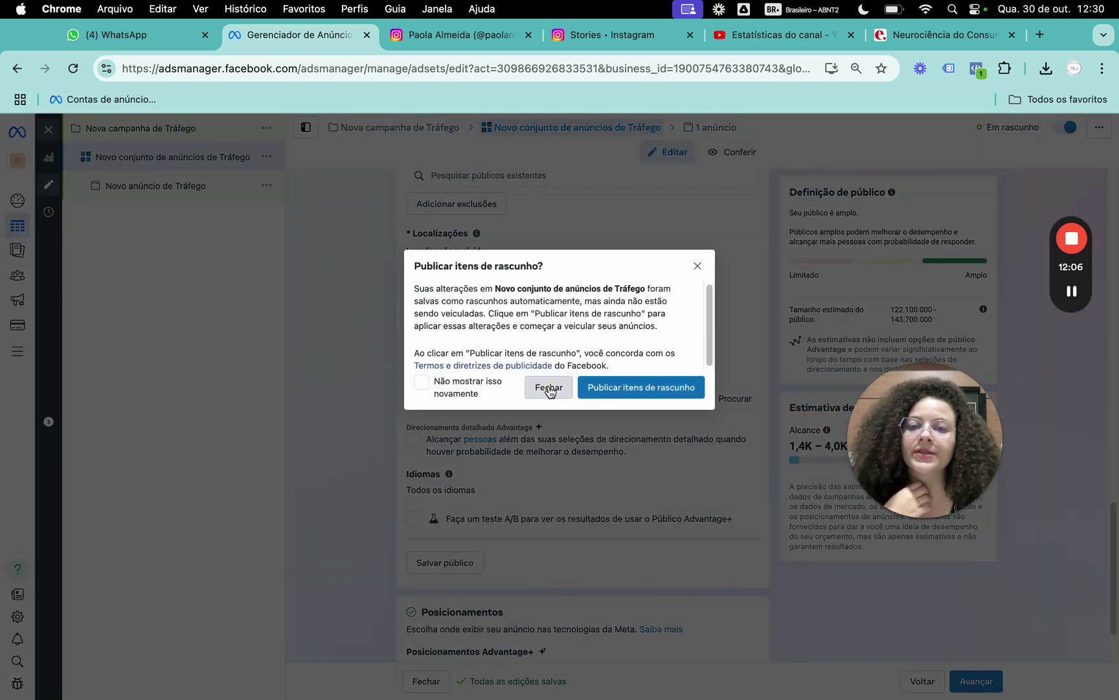
click(541, 389)
Set the reporting period of the campaigns list to Últimos 7 dias.
click(123, 253)
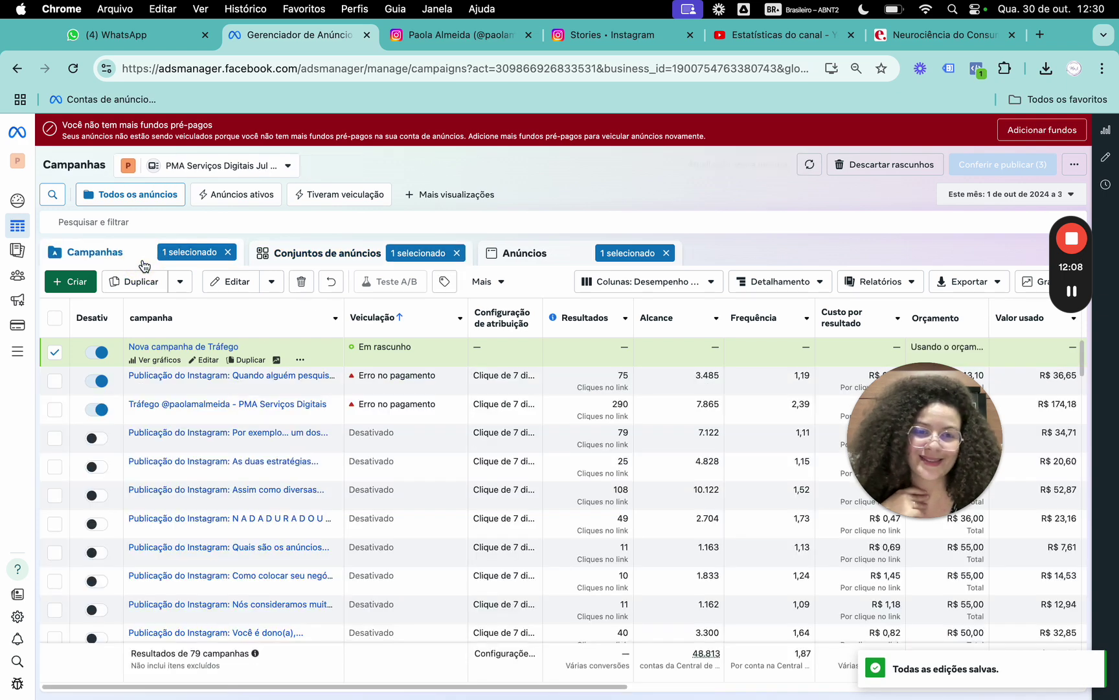
click(968, 194)
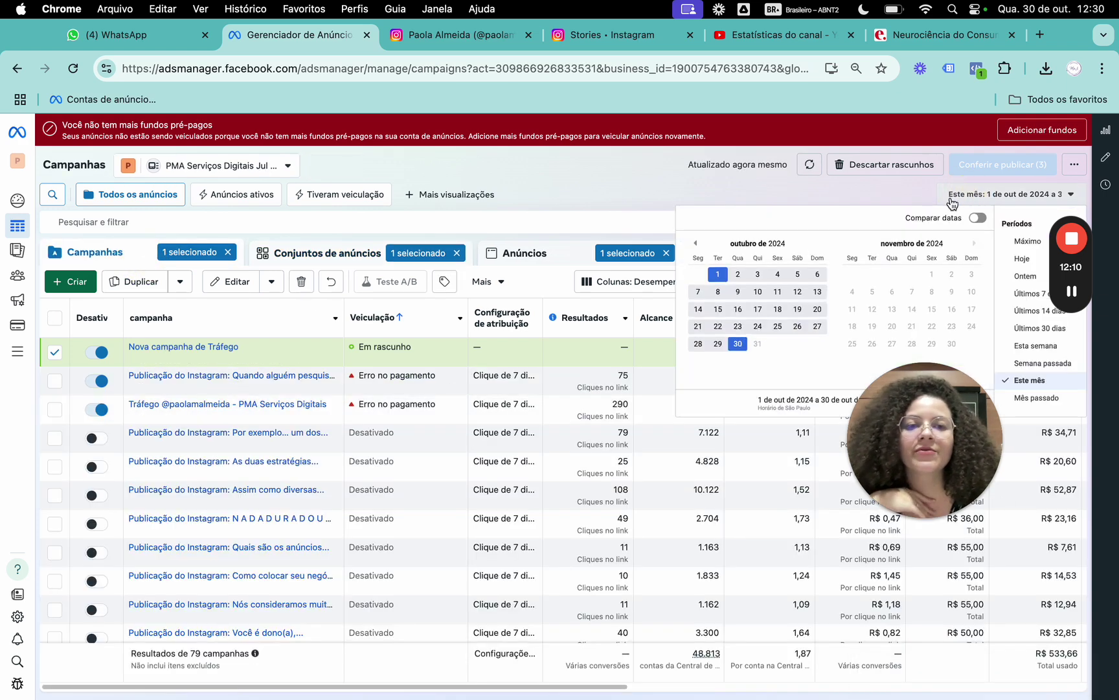
click(1025, 293)
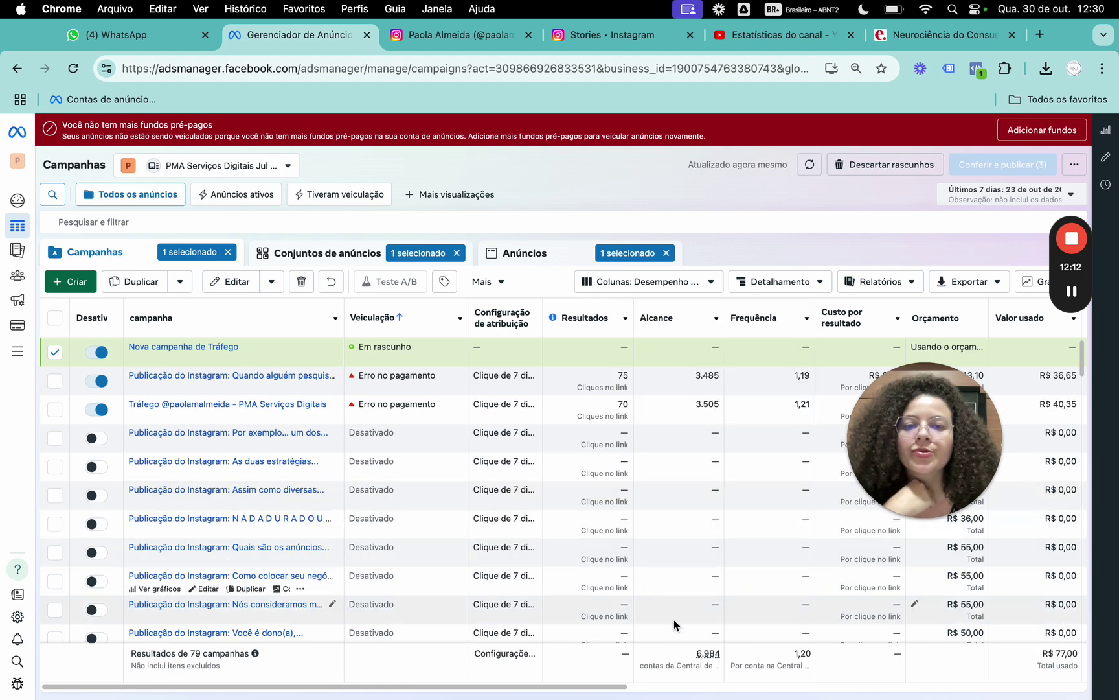
Open the ad sets of the PMA Serviços Digitais traffic campaign and review their performance metrics through to the click costs.
drag(925, 441, 13, 564)
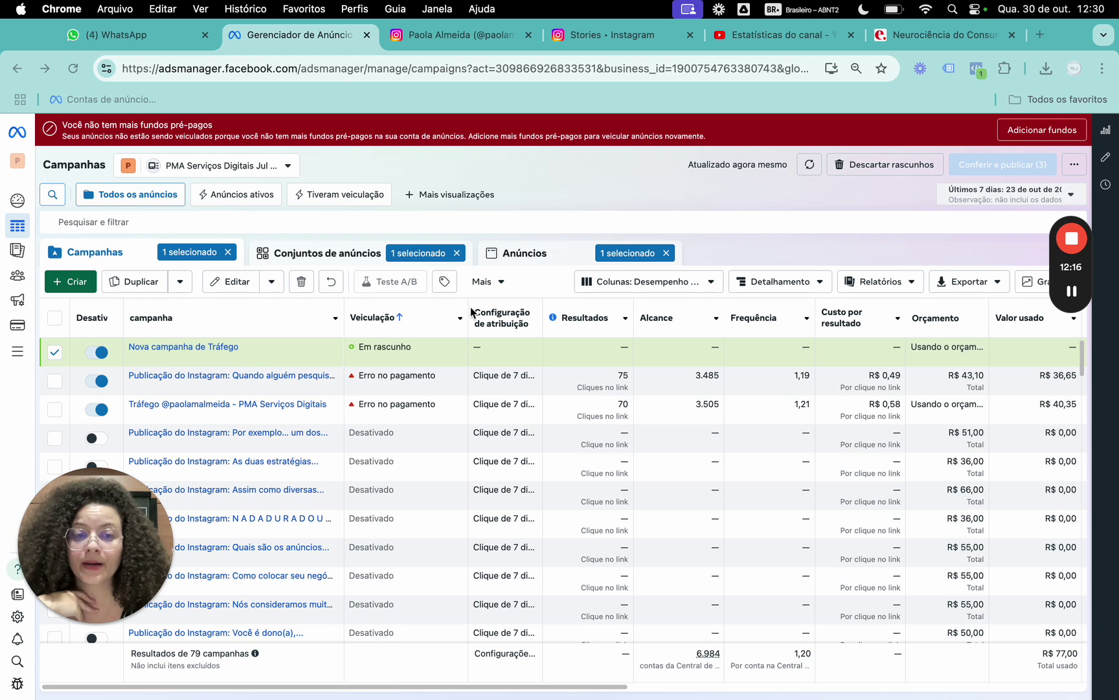
click(234, 404)
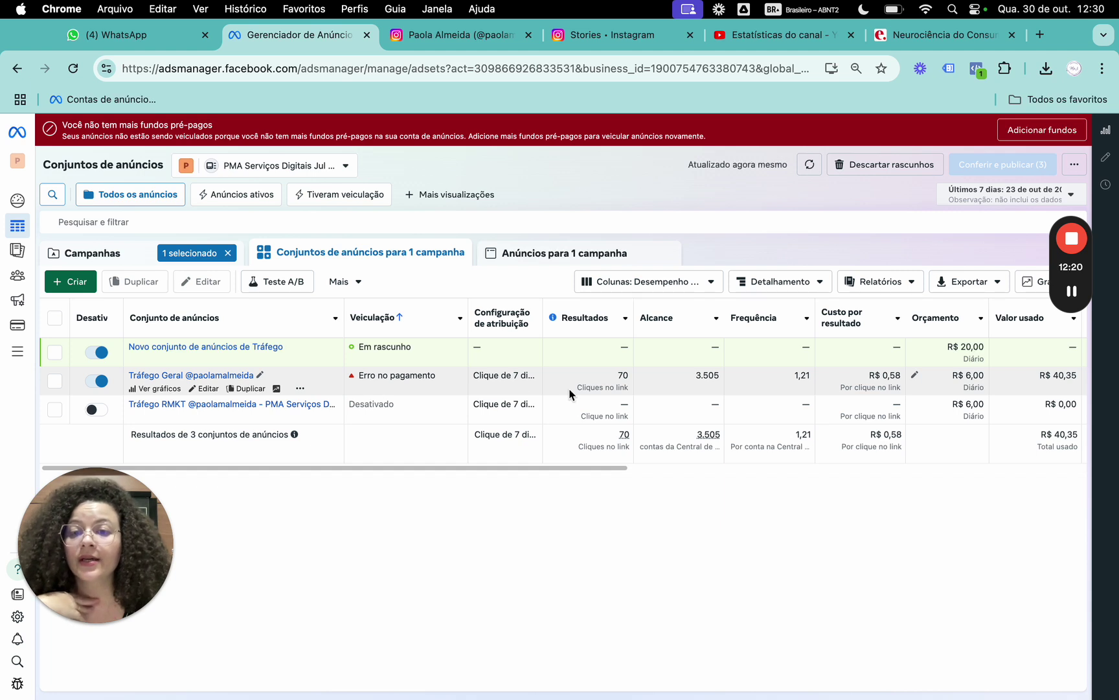
drag(465, 471, 982, 478)
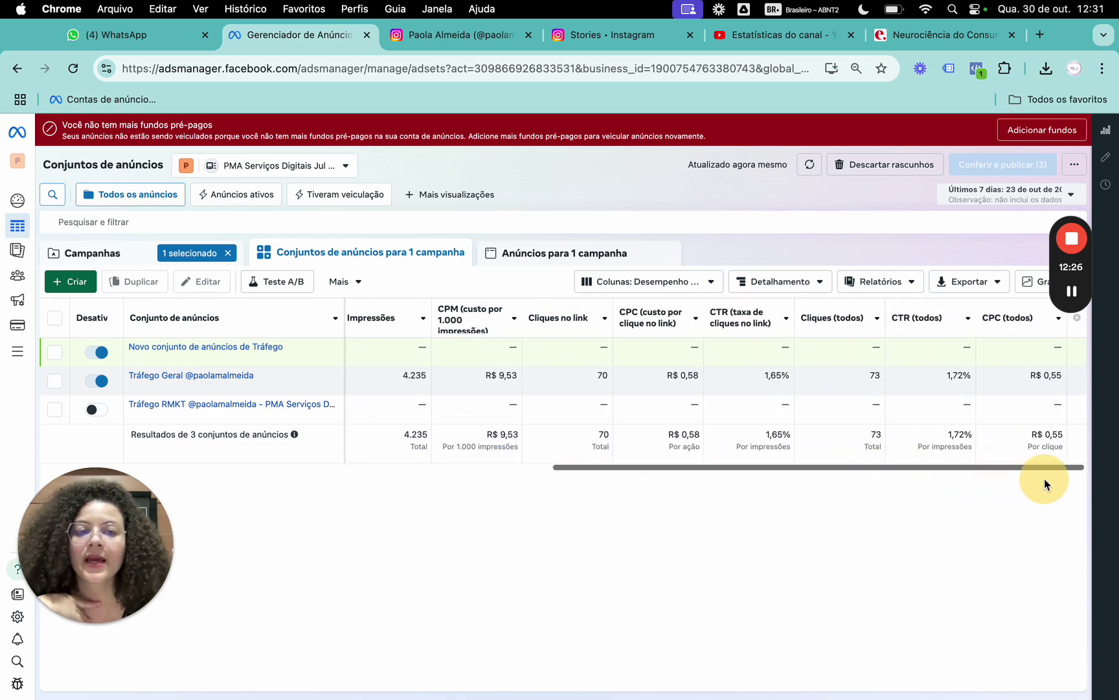
Add the Visitas ao perfil do Instagram metric to the ad sets table's columns and check it for the Tráfego Geral ad set.
click(710, 281)
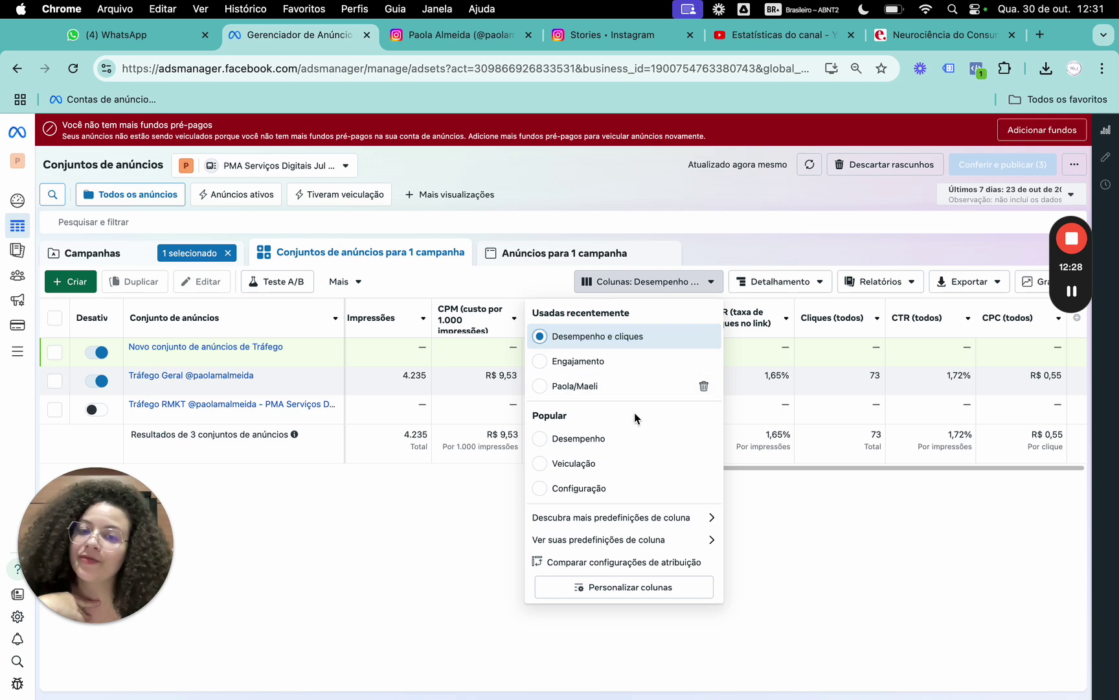
mouse_move(614, 440)
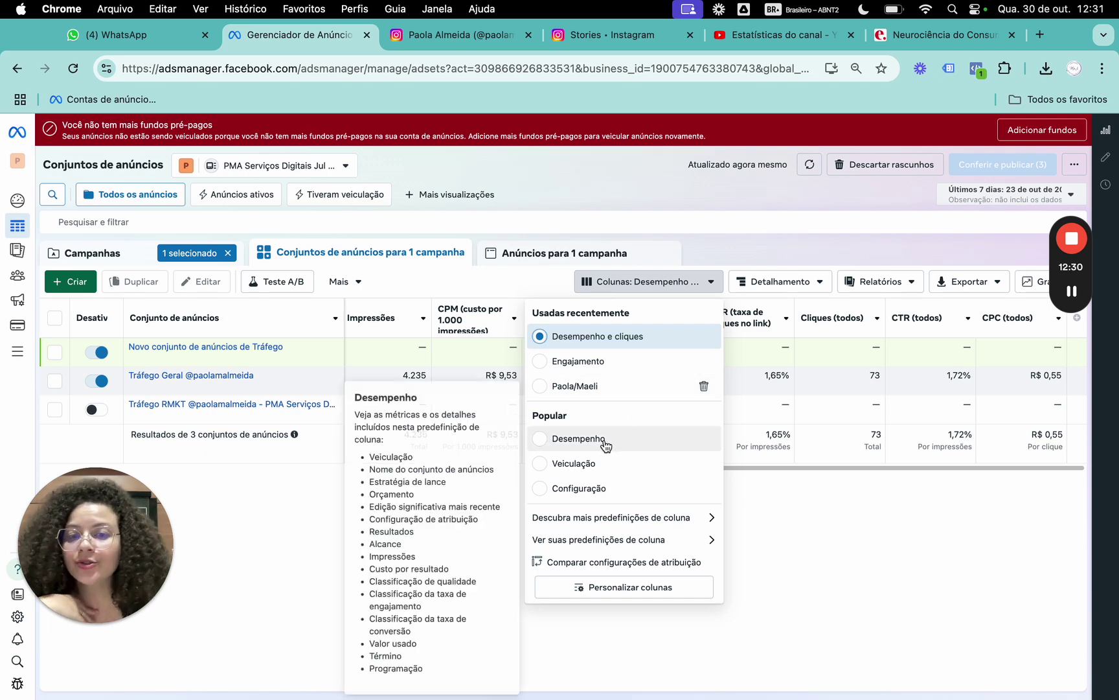
click(605, 589)
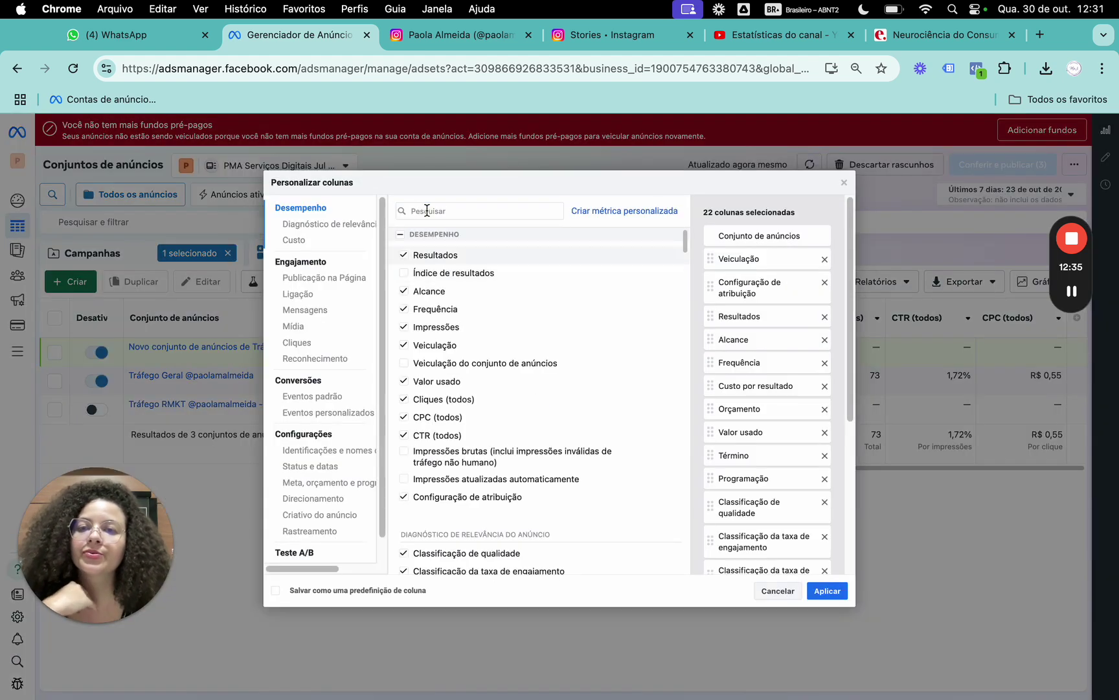
click(426, 211)
text(visita)
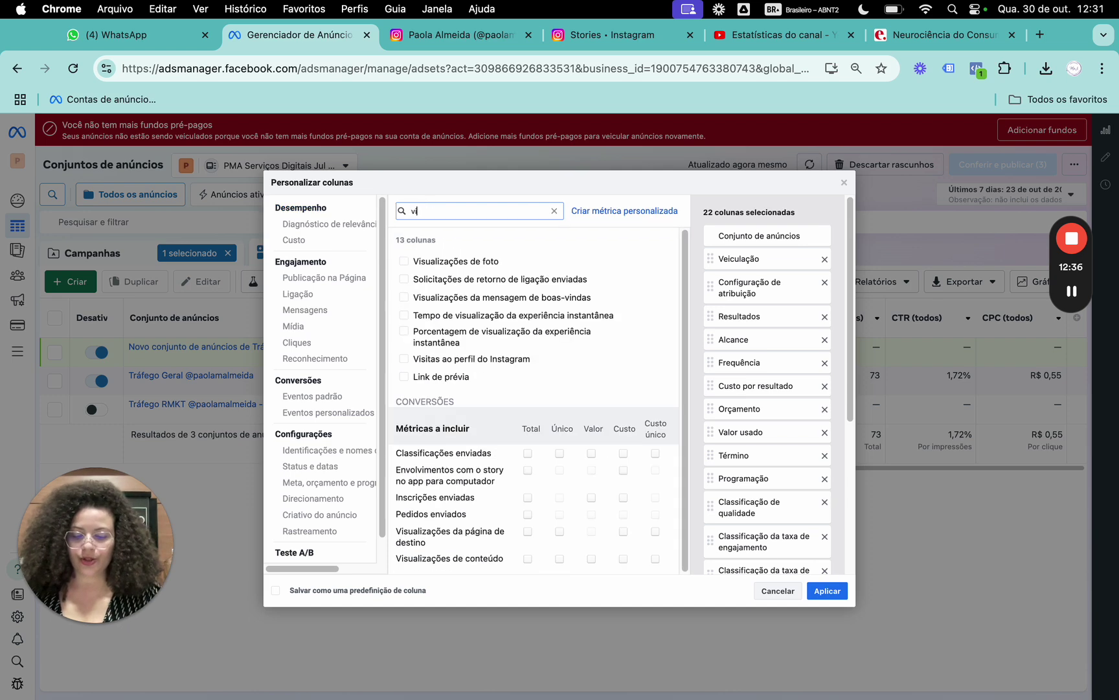
click(457, 262)
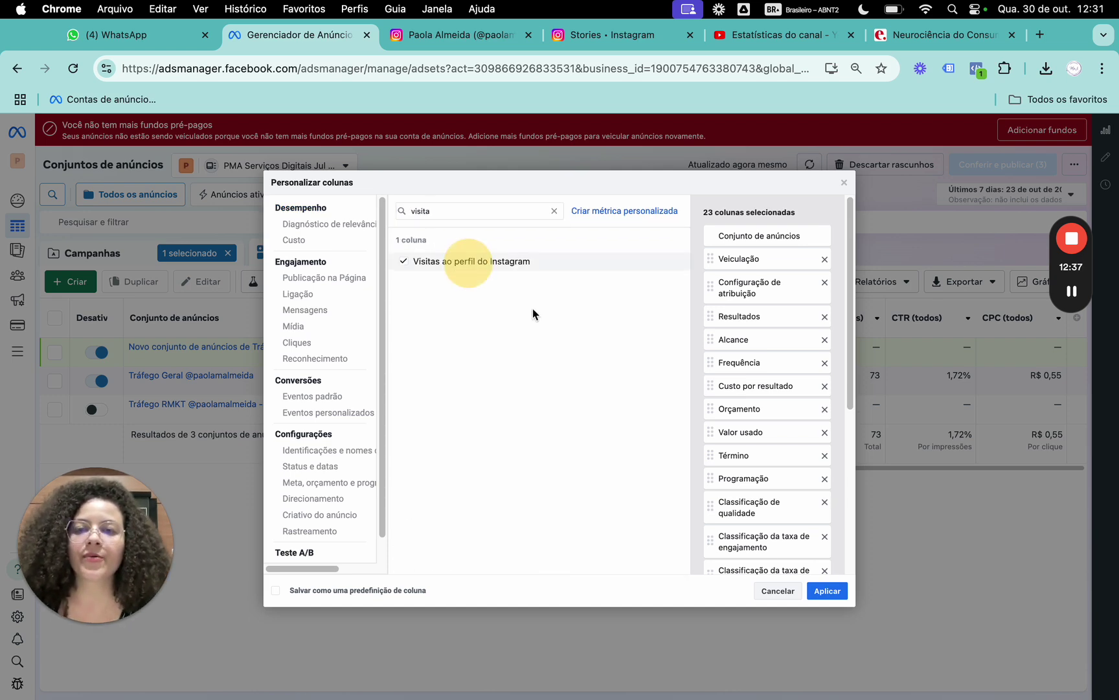
click(827, 590)
drag(673, 467, 1050, 414)
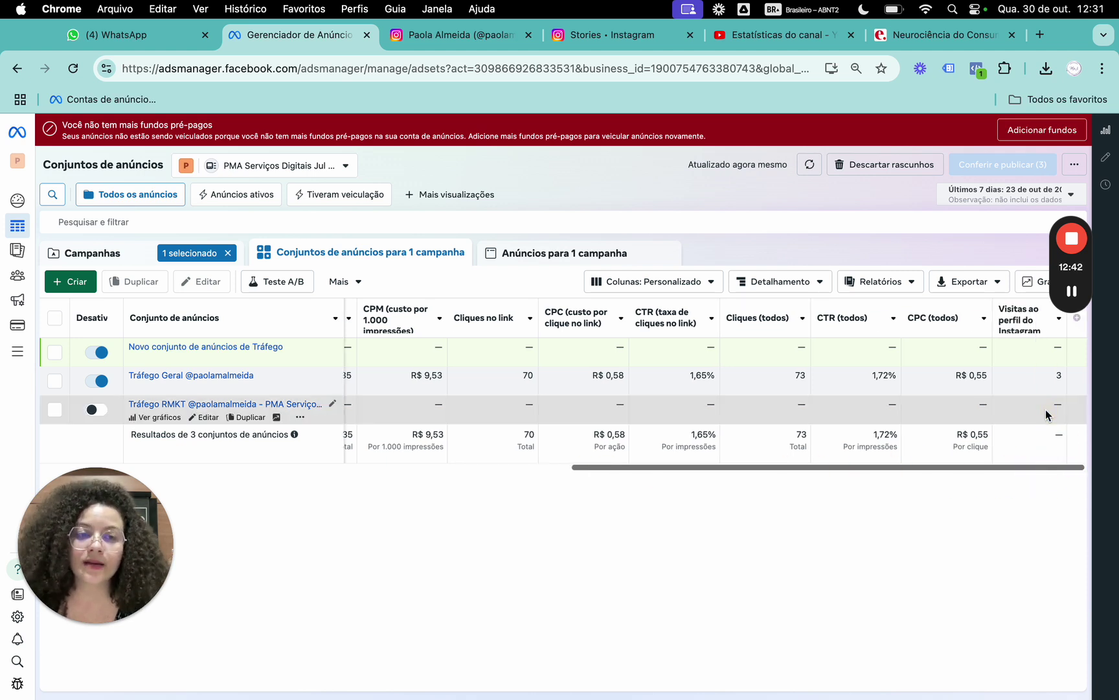
double_click(1061, 379)
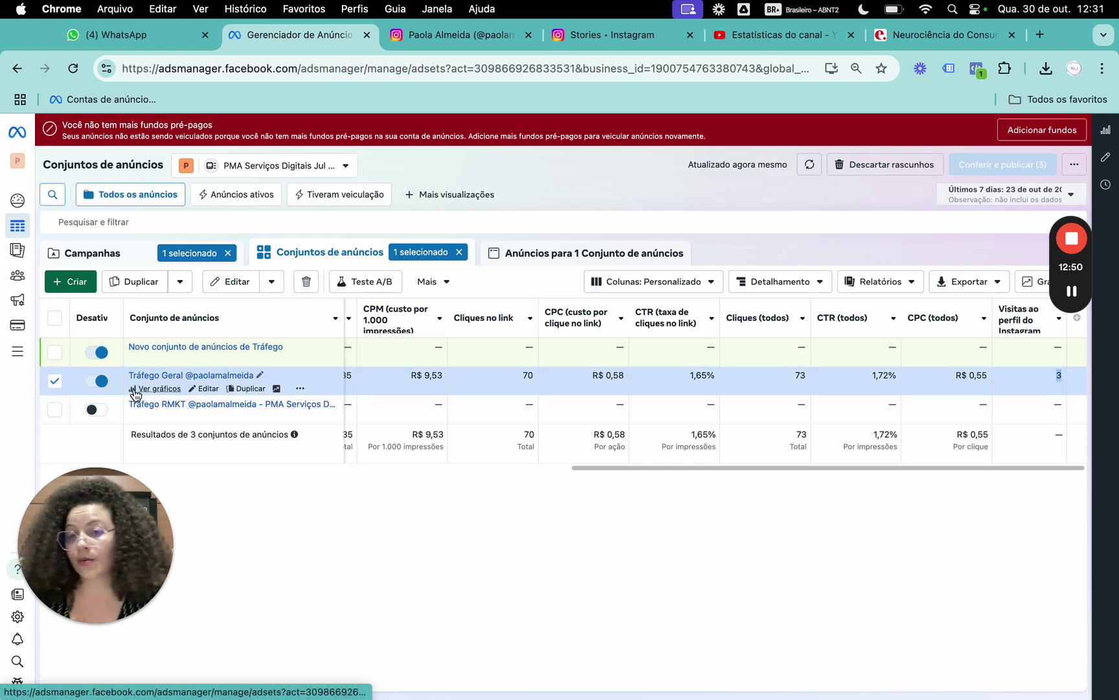
Switch the ad sets table to the Engajamento column preset.
click(682, 282)
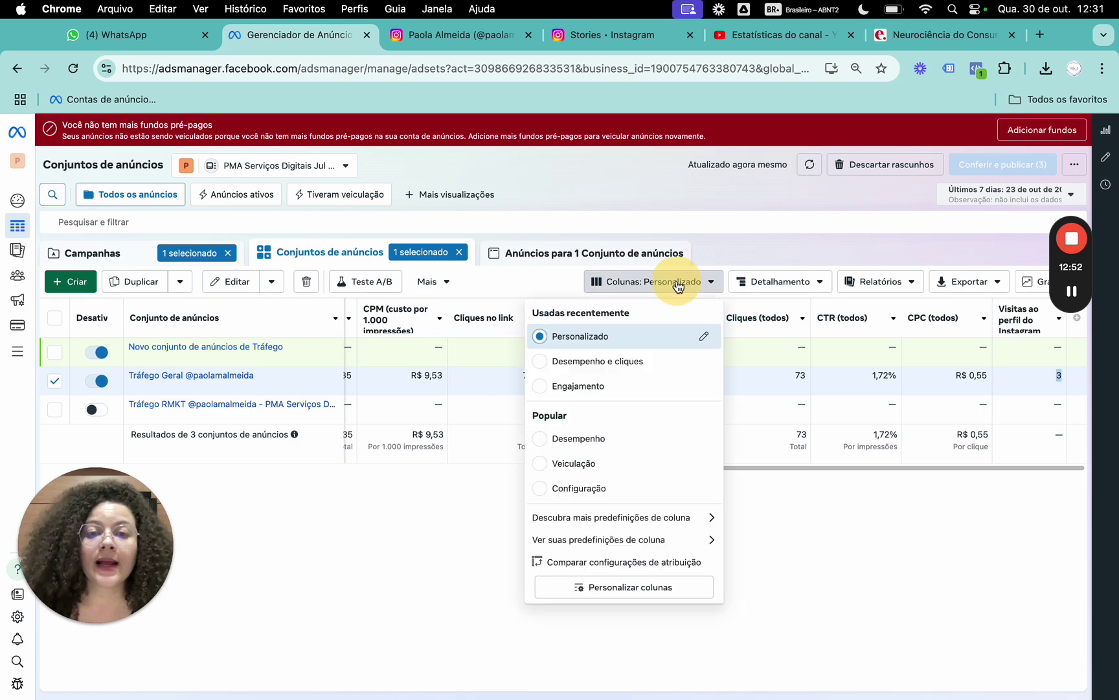
click(596, 387)
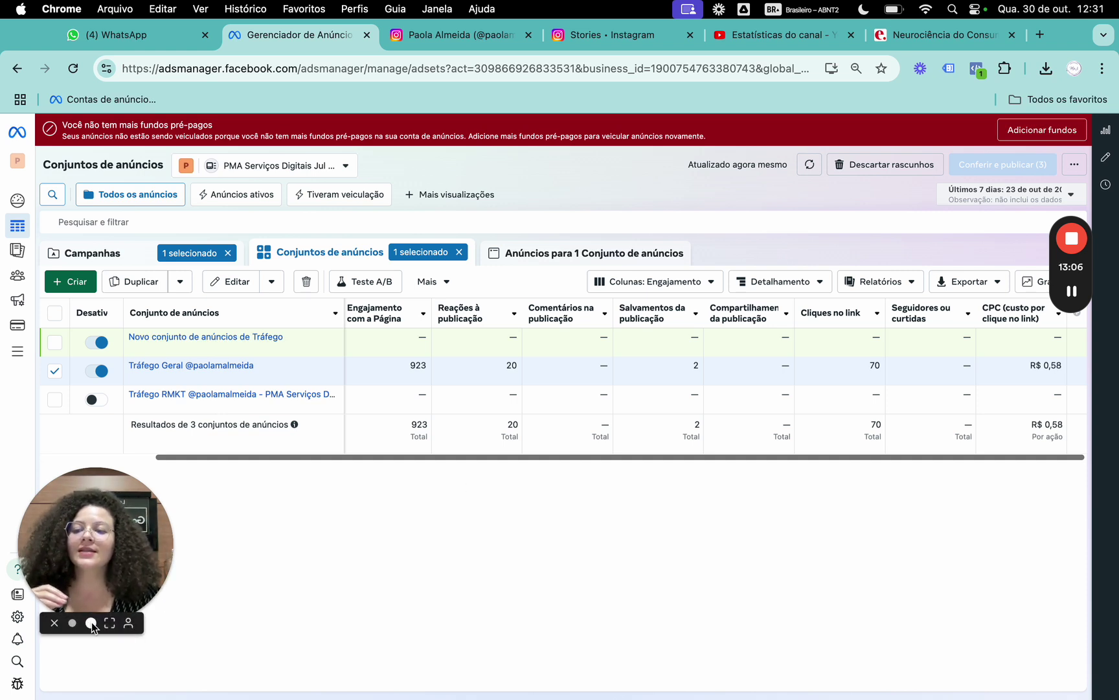
click(90, 622)
drag(284, 586, 575, 515)
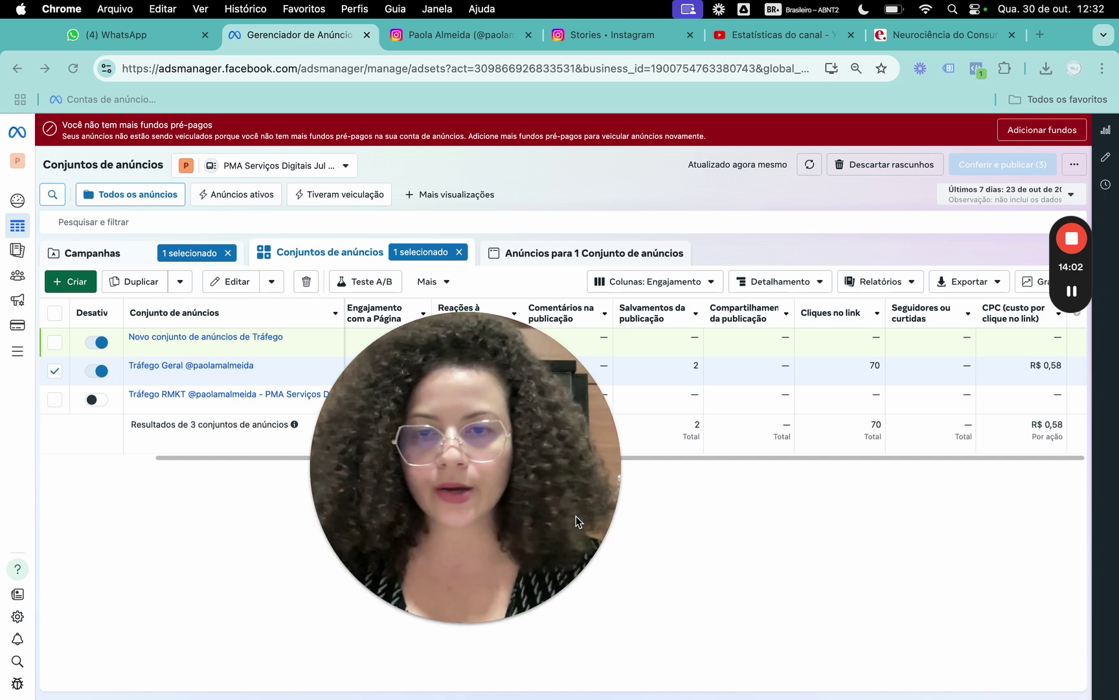
Review the channel's subscriber statistics in YouTube Studio, revisit the Exame article on mental triggers, and return to the channel statistics.
click(805, 39)
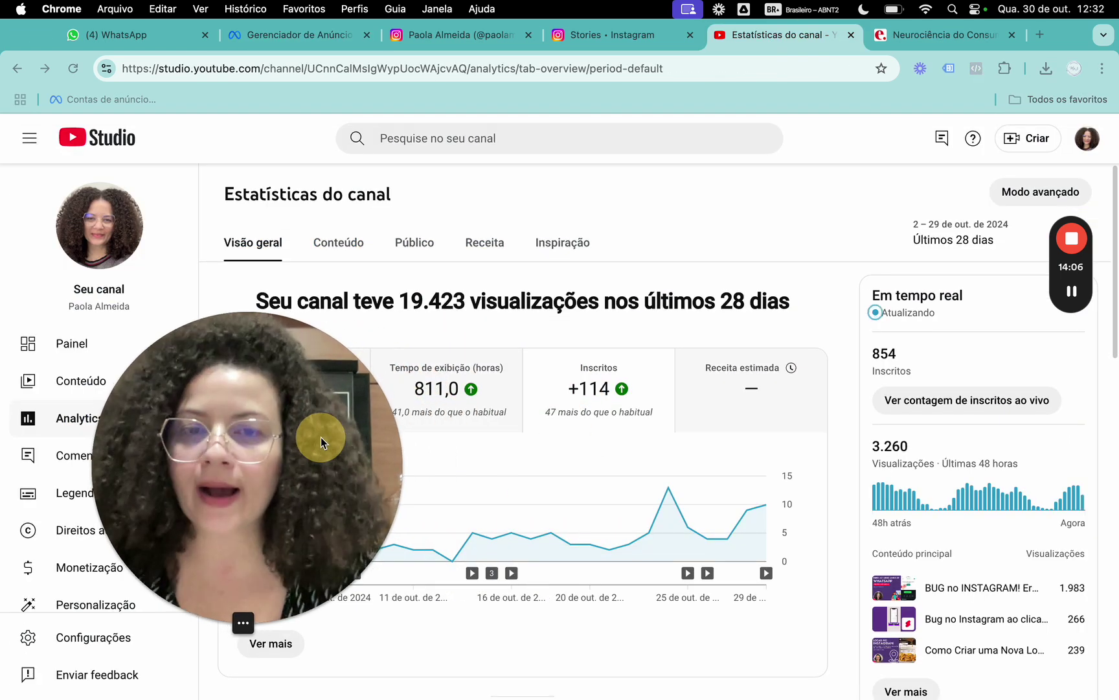
click(614, 419)
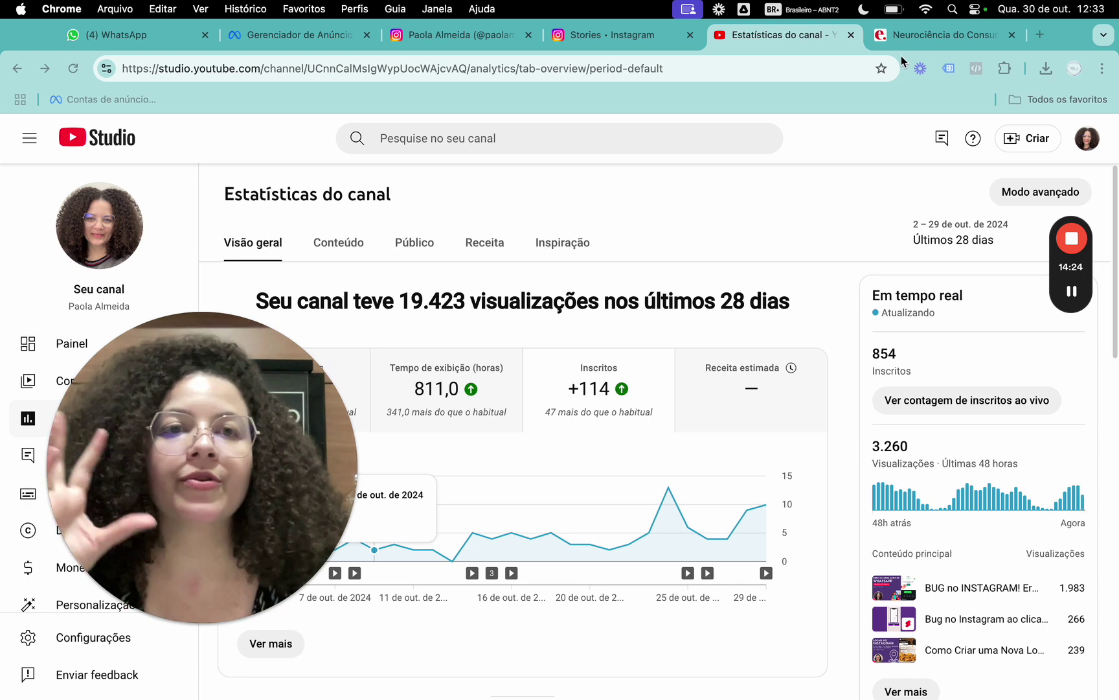
click(919, 29)
drag(371, 459, 646, 443)
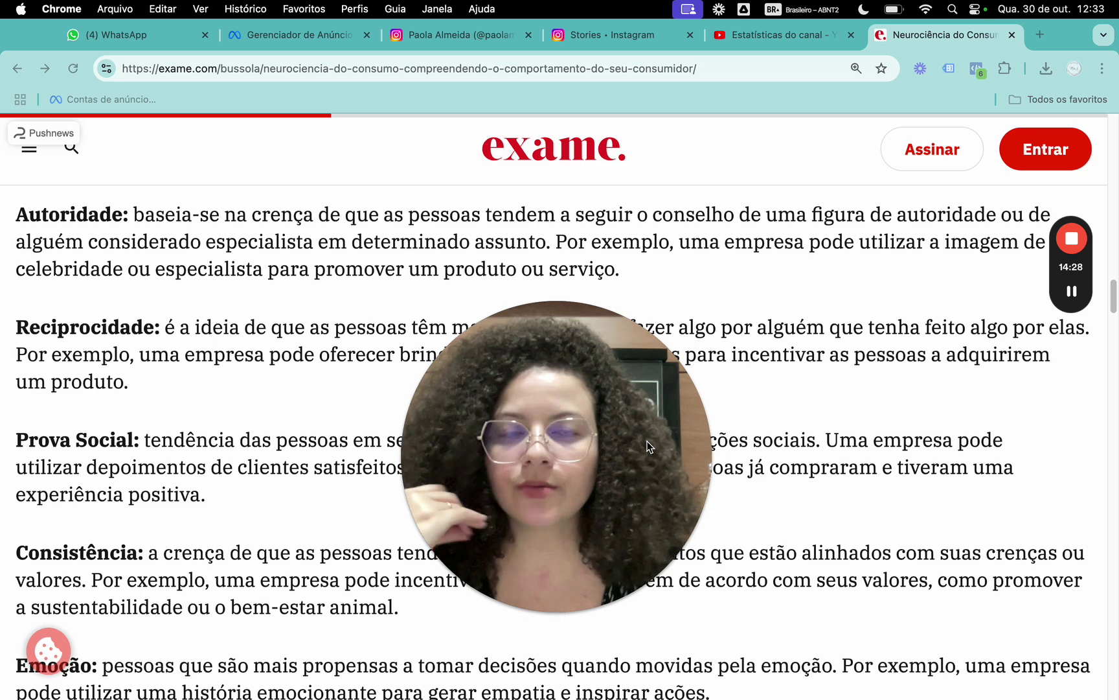
click(730, 40)
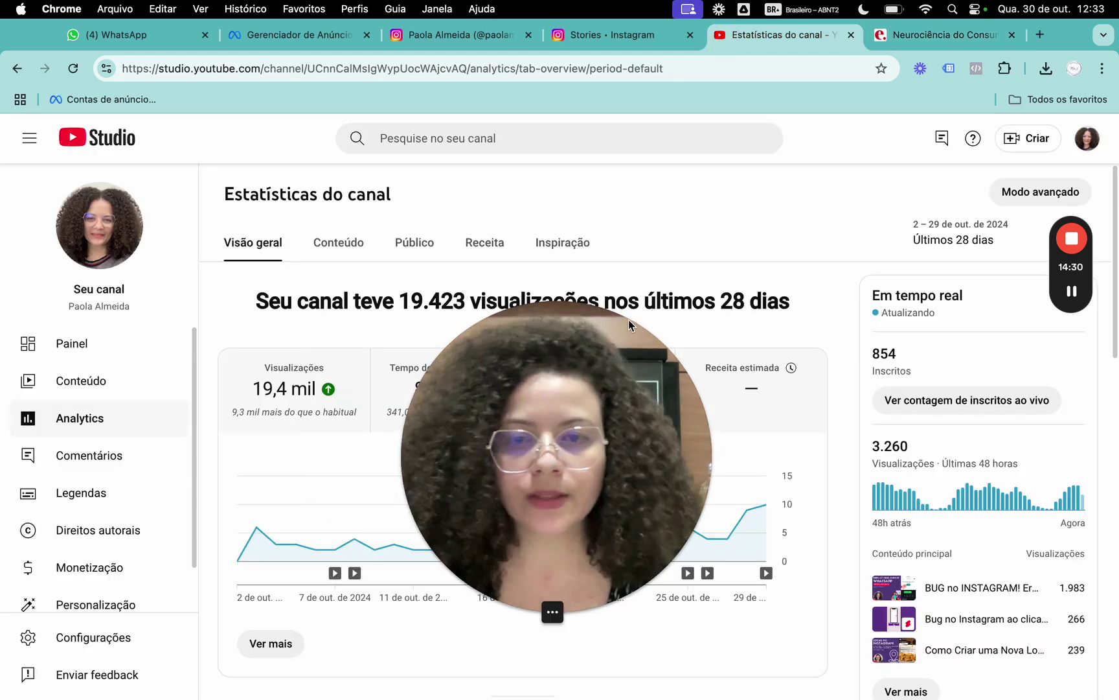